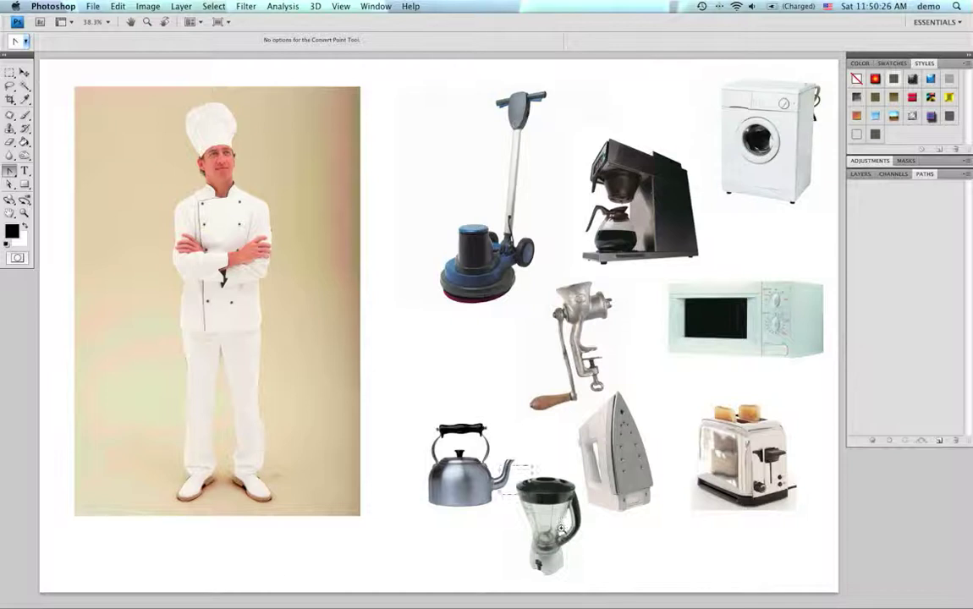
- Zoom in to 173% around the blender so it fills most of the view
mouse_move(596, 569)
mouse_down()
mouse_move(600, 587)
mouse_move(453, 410)
mouse_move(470, 398)
mouse_move(267, 218)
mouse_move(161, 159)
mouse_up()
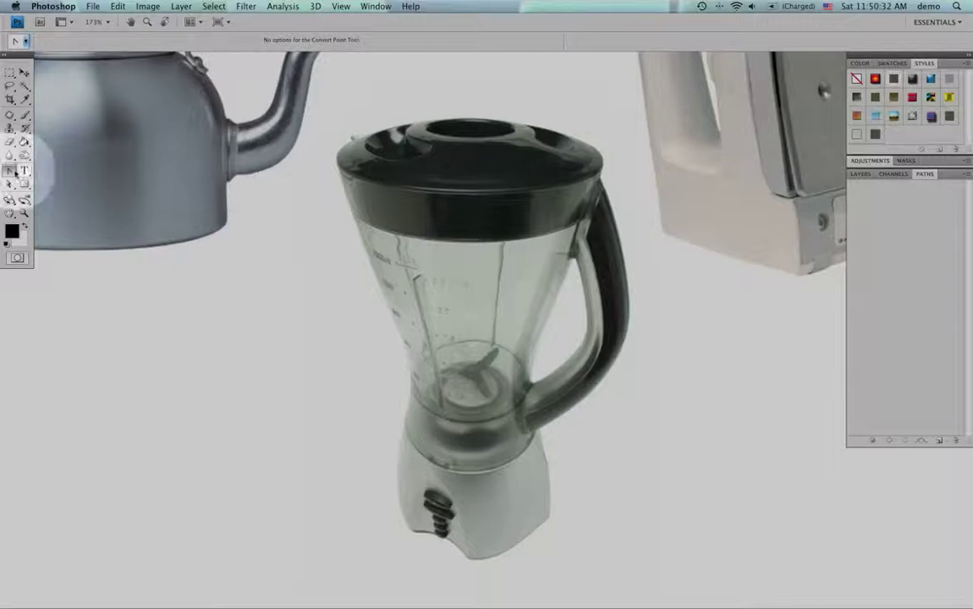
- With the Pen Tool, start the path at the lid's left edge and curve it to a right-corner anchor
mouse_move(19, 182)
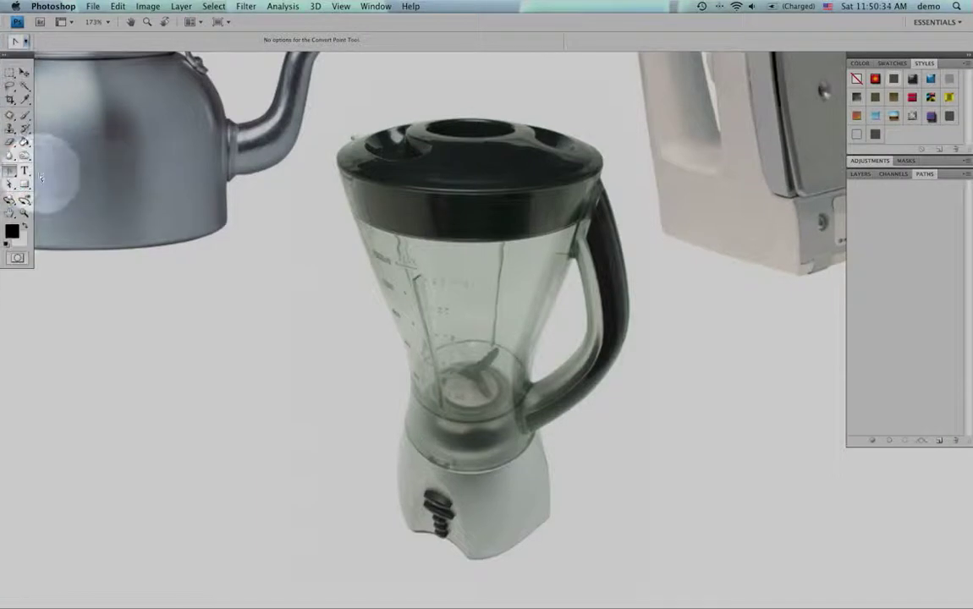
click(7, 171)
drag(7, 172, 42, 171)
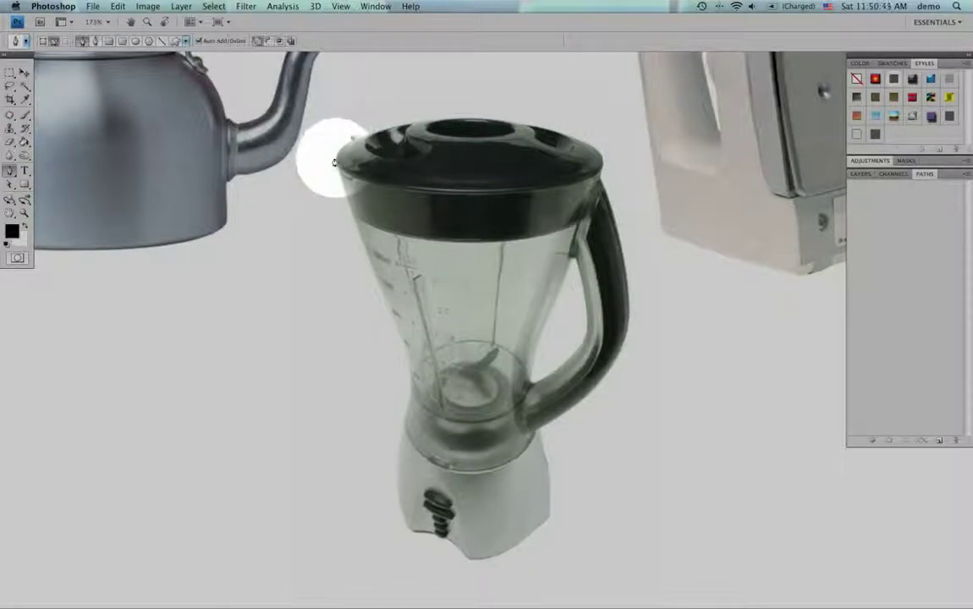
click(335, 159)
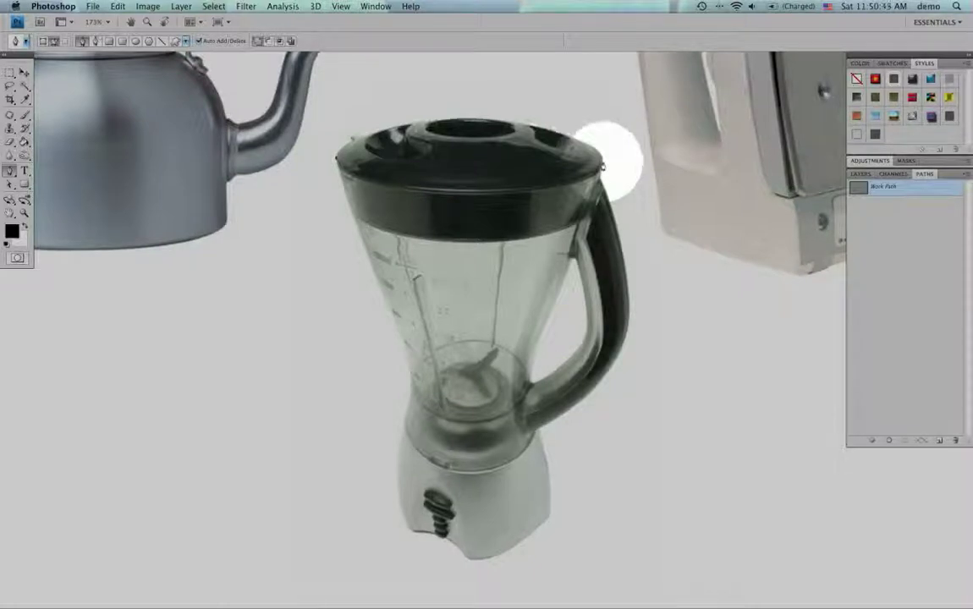
drag(603, 167, 601, 182)
alt+click(599, 173)
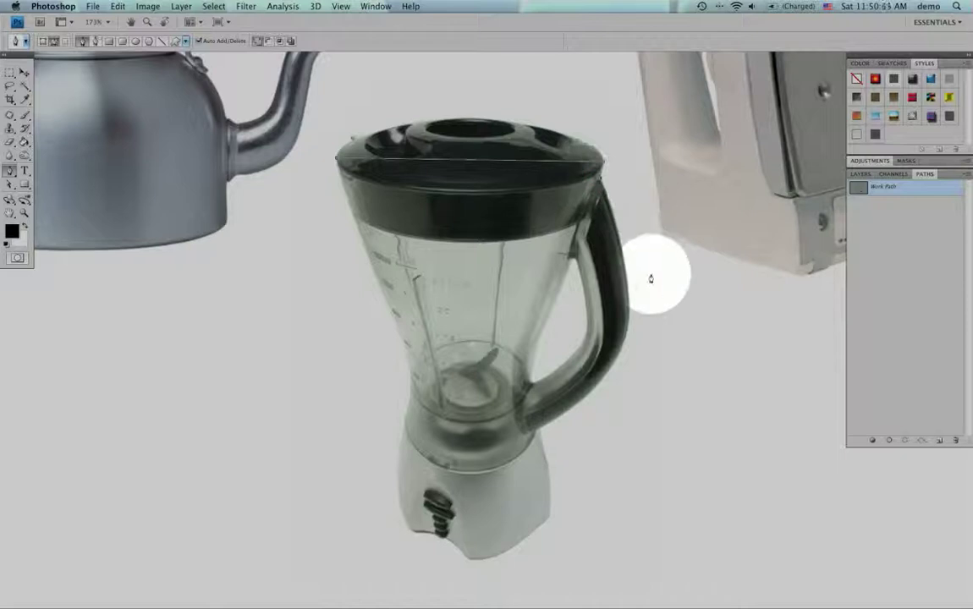
- Add anchors at the handle joint, base right edge, bottom and jar's left side, closing at the lid
click(540, 428)
drag(549, 446, 550, 468)
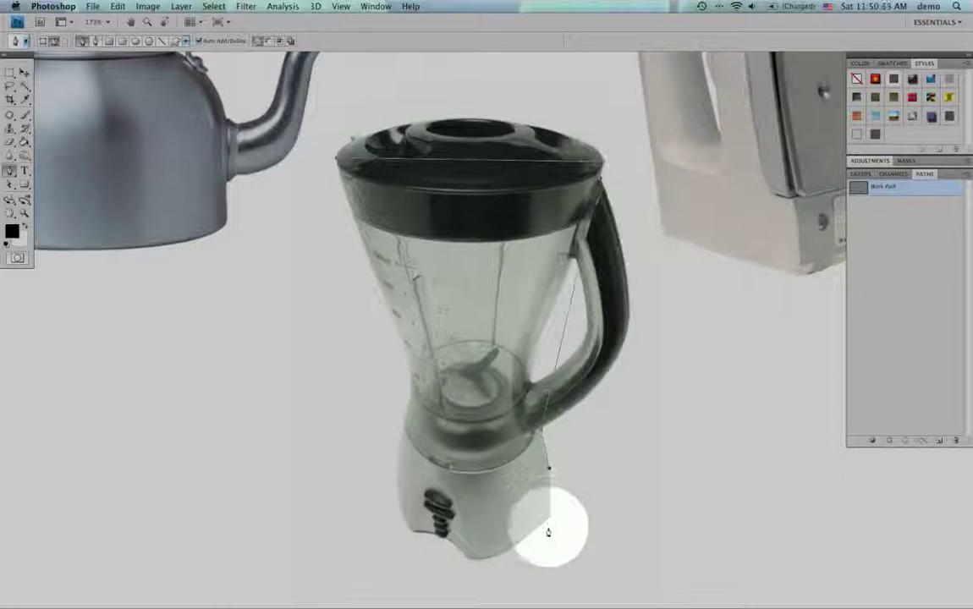
click(549, 519)
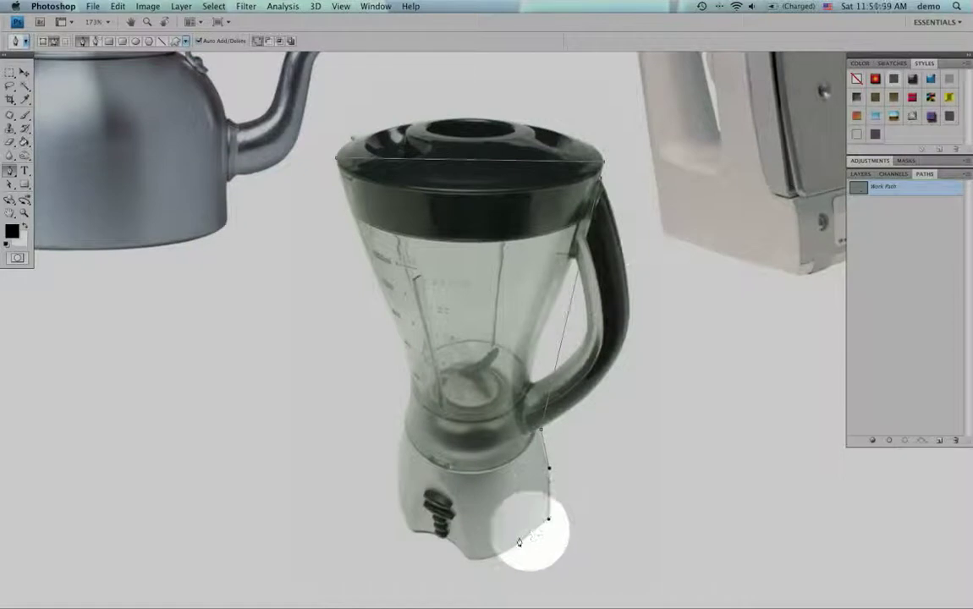
drag(461, 567, 412, 536)
click(412, 531)
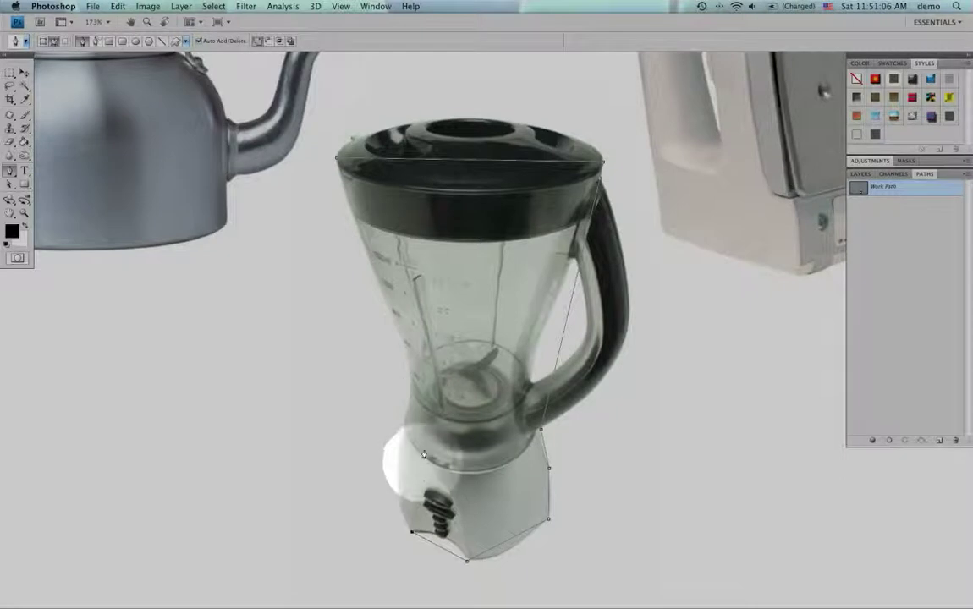
click(409, 381)
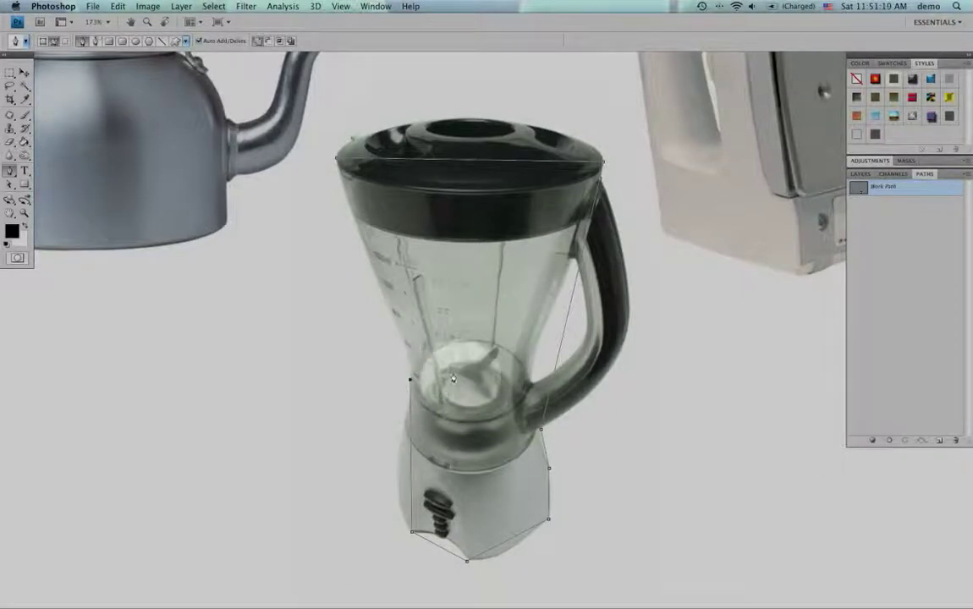
click(336, 161)
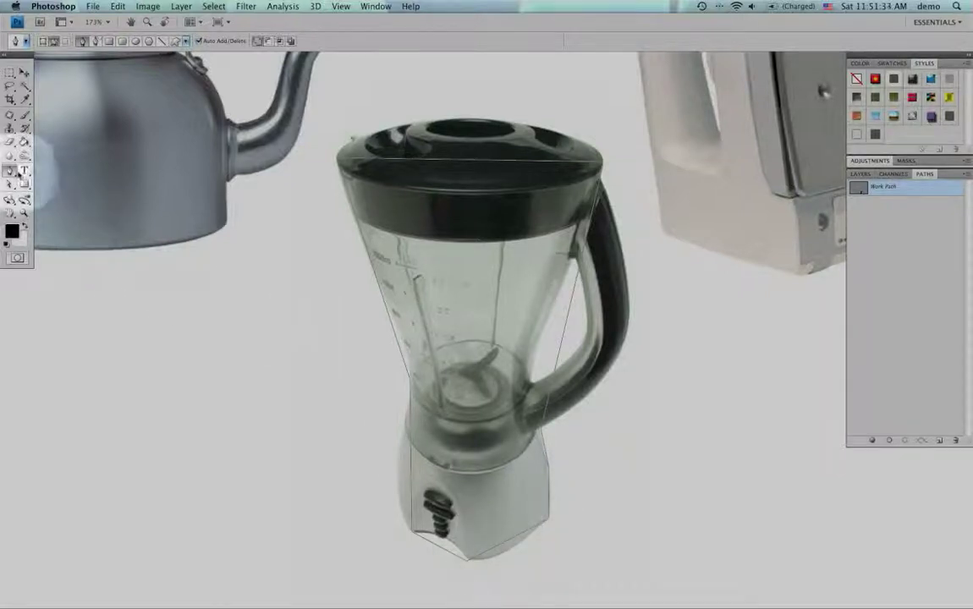
- Switch from the Convert Point Tool to Direct Selection and select the lid's right anchor to reveal the path points
click(8, 184)
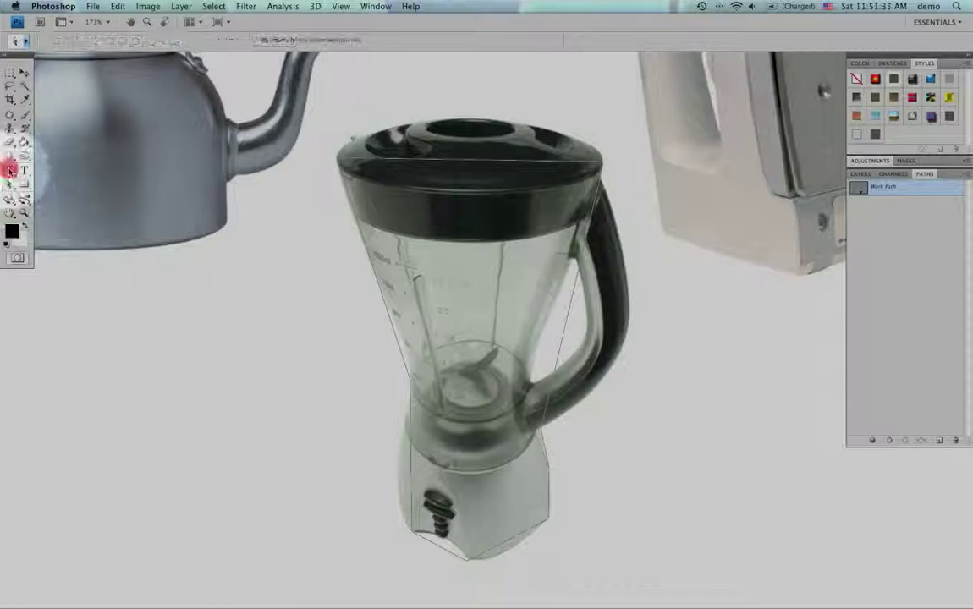
drag(10, 170, 65, 213)
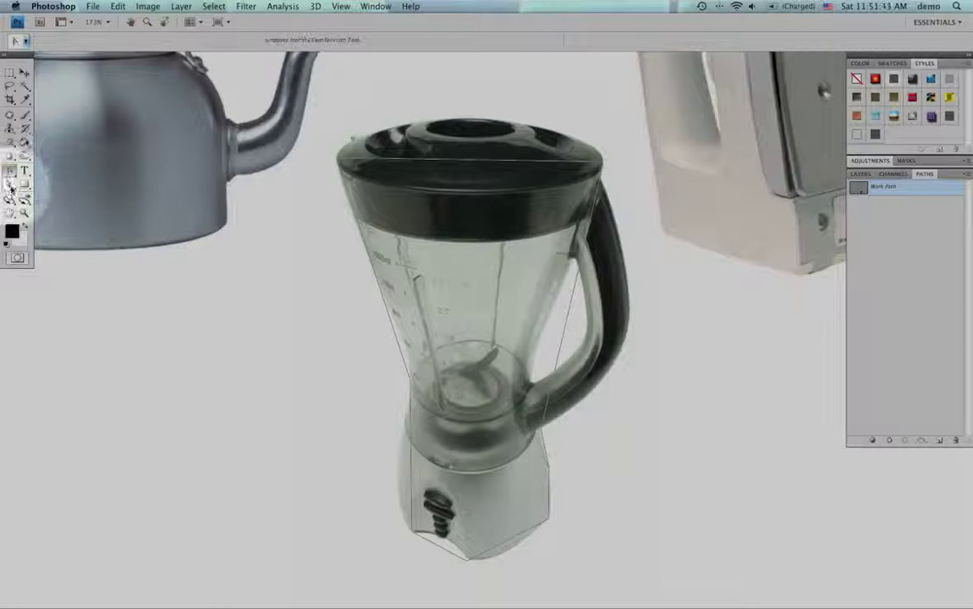
click(64, 171)
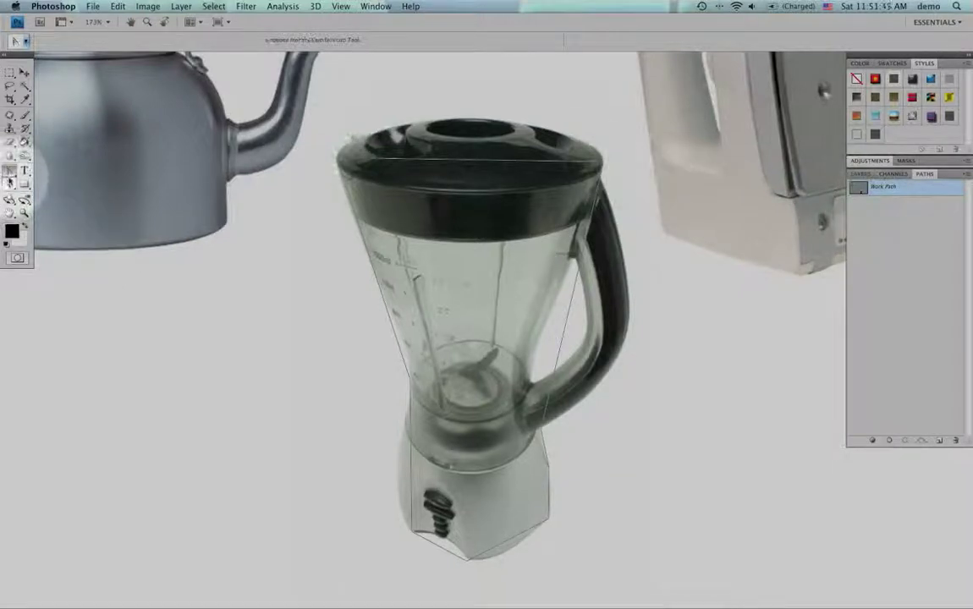
click(10, 185)
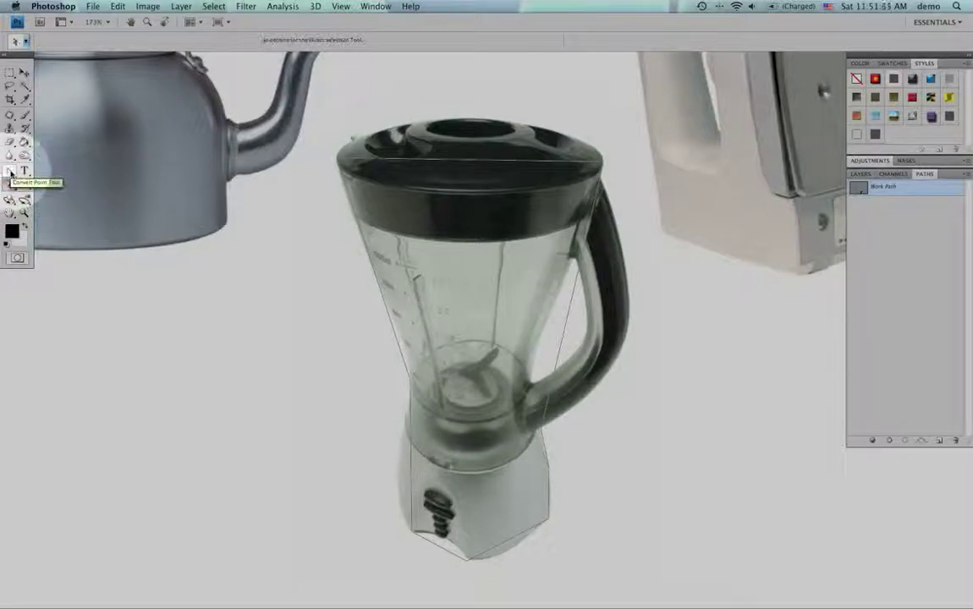
click(605, 166)
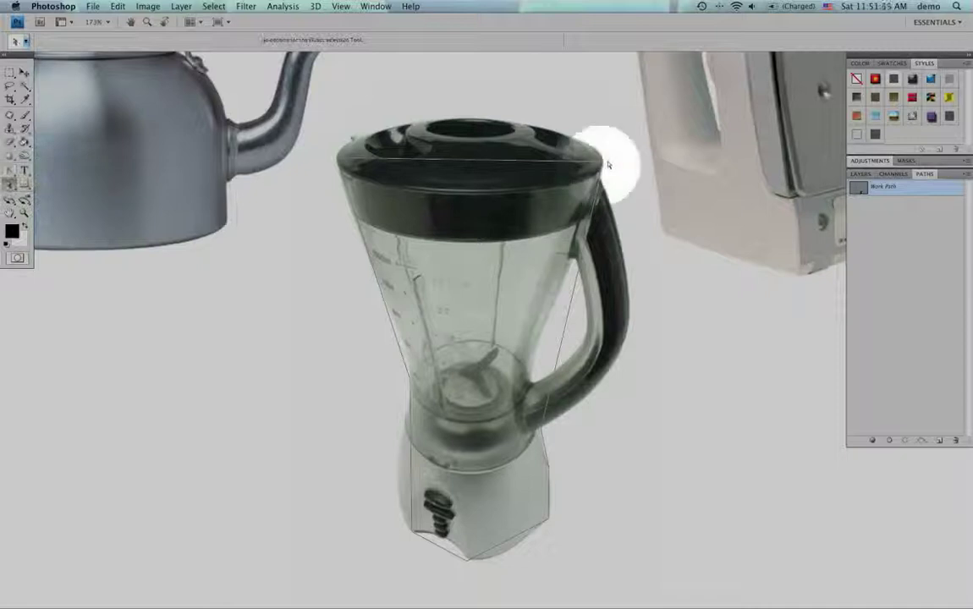
mouse_move(605, 167)
mouse_down()
mouse_move(623, 124)
mouse_move(604, 168)
mouse_up()
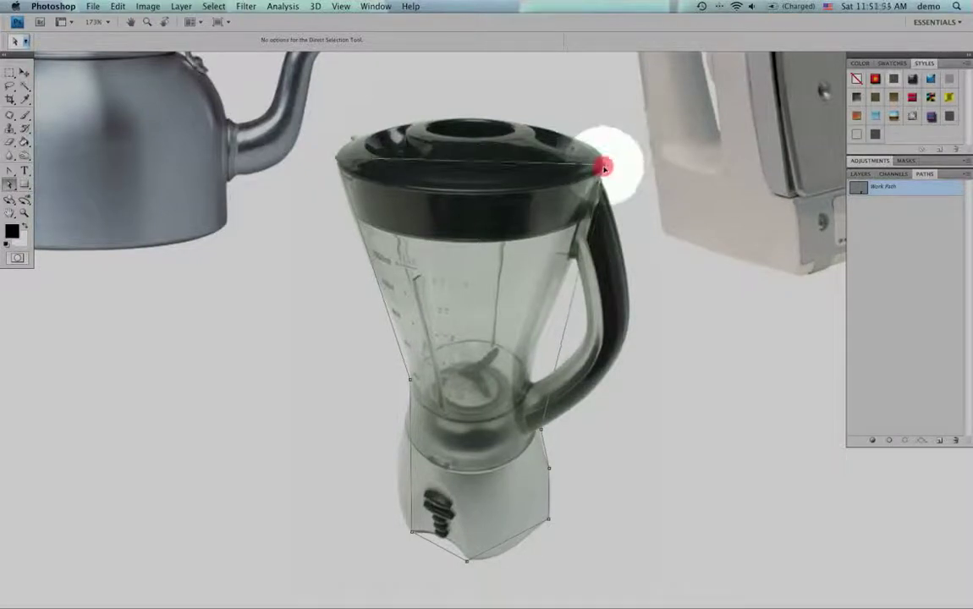
- At 637% zoom, drag the lid's right-corner anchor and its handles onto the lid's edge
click(625, 143)
click(384, 202)
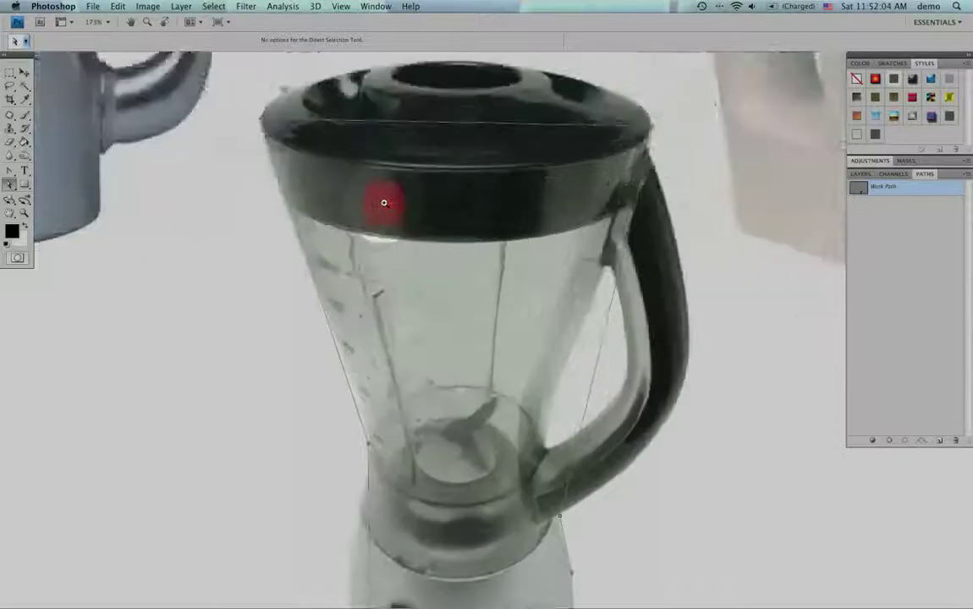
click(413, 187)
click(667, 248)
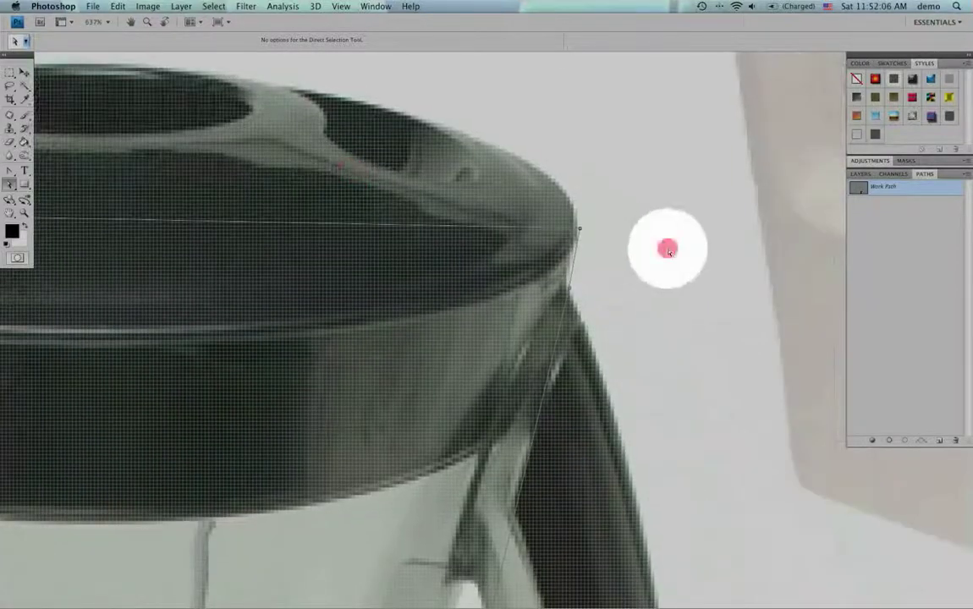
click(580, 230)
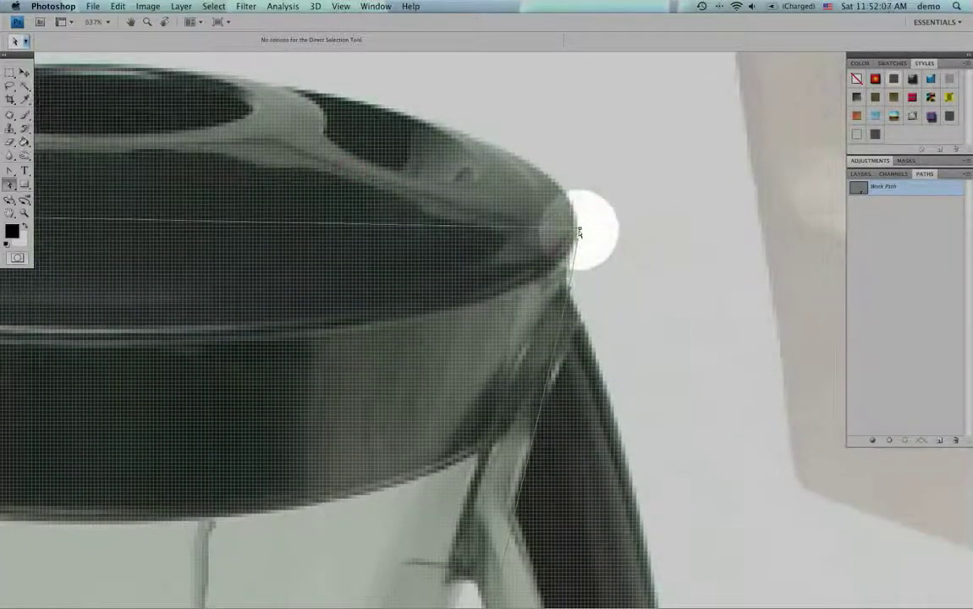
drag(580, 230, 628, 156)
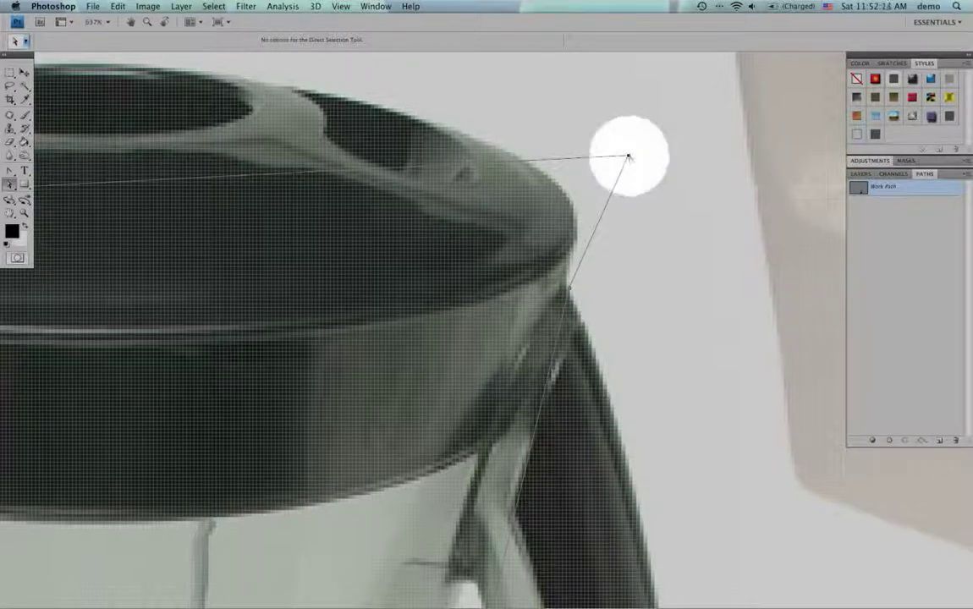
drag(629, 157, 630, 207)
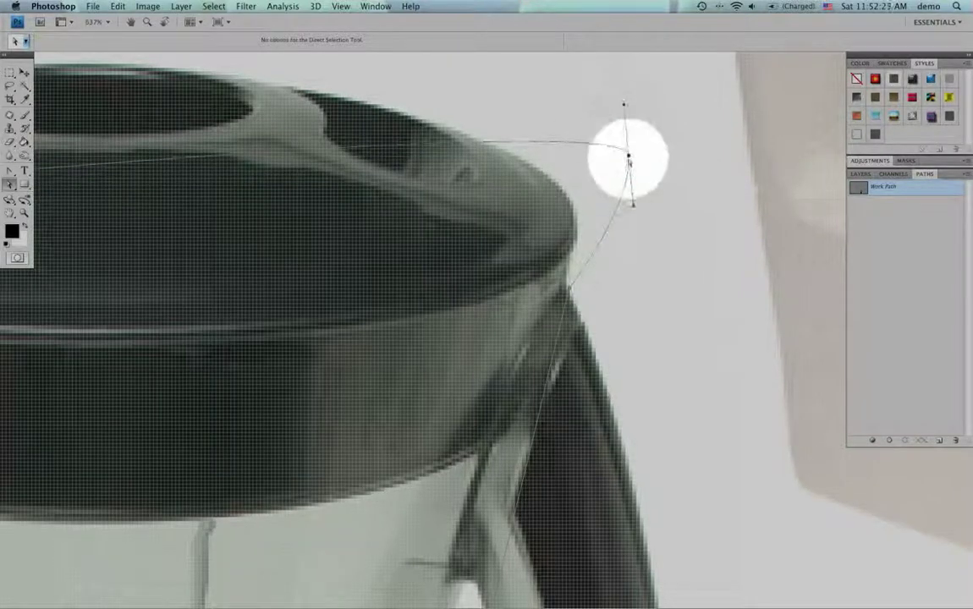
drag(628, 159, 613, 200)
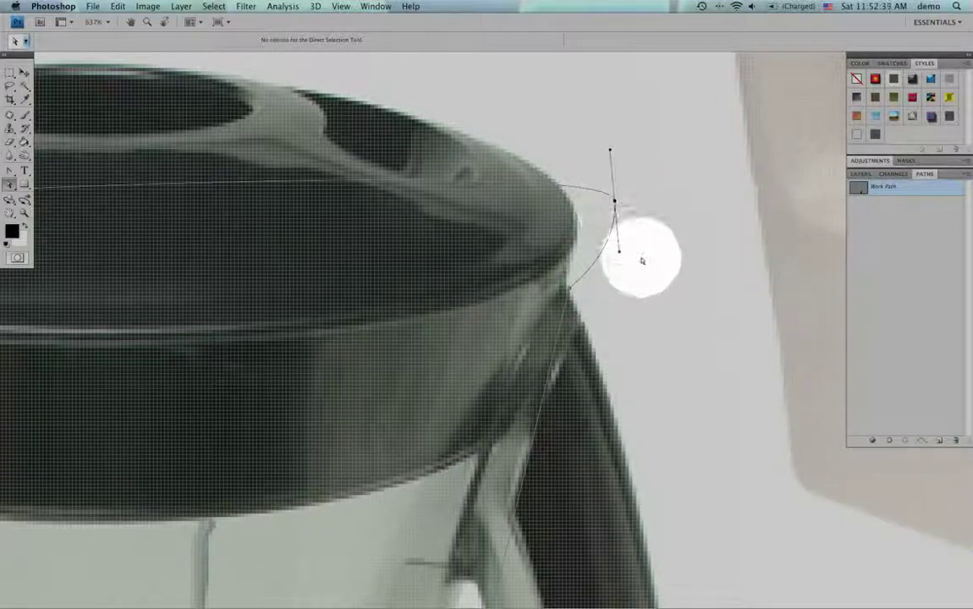
click(570, 291)
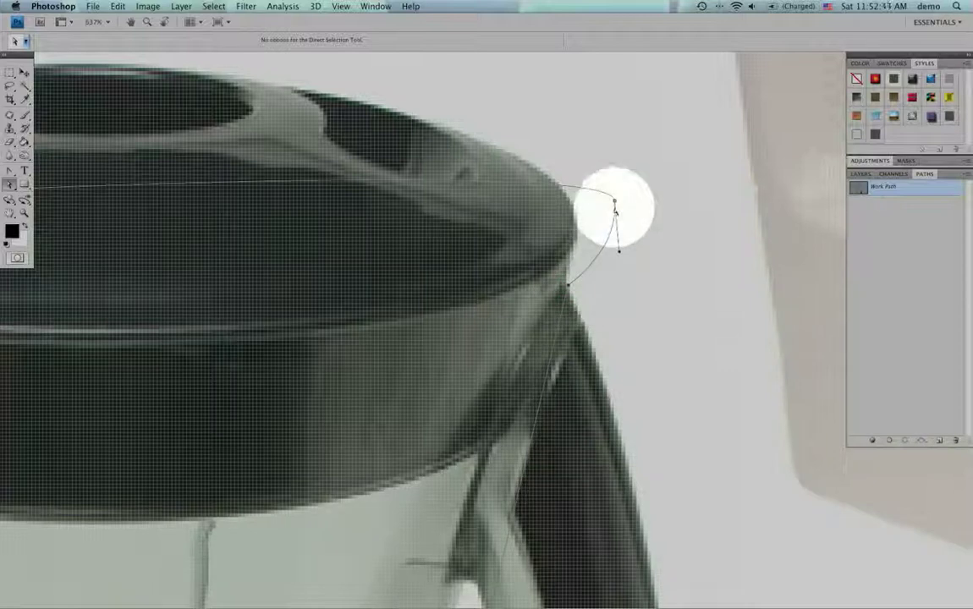
drag(616, 204, 578, 210)
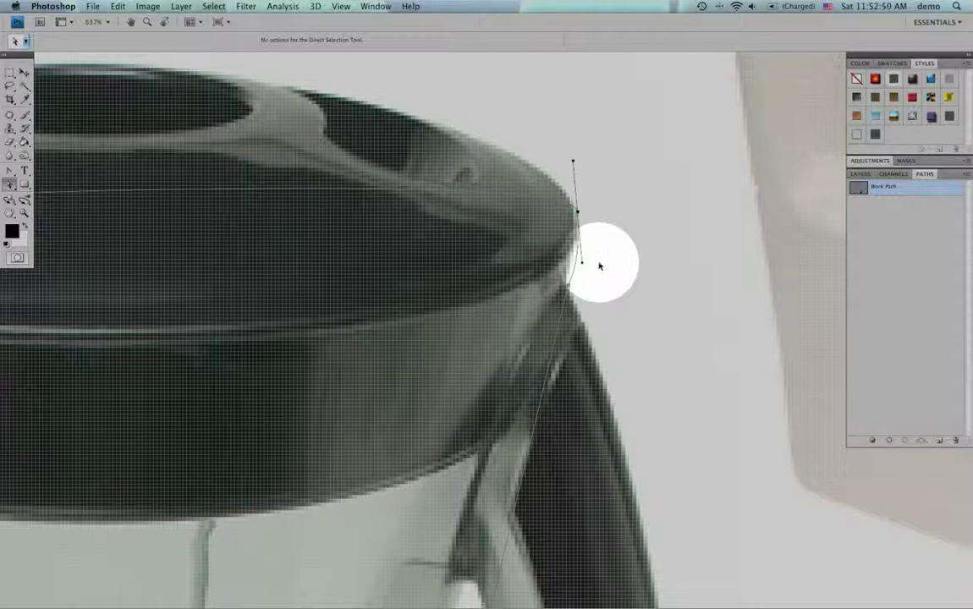
scroll(599, 266, down, 3)
- Raise the lid's left anchor to the lid's top edge and pull out its direction handle
drag(480, 283, 582, 245)
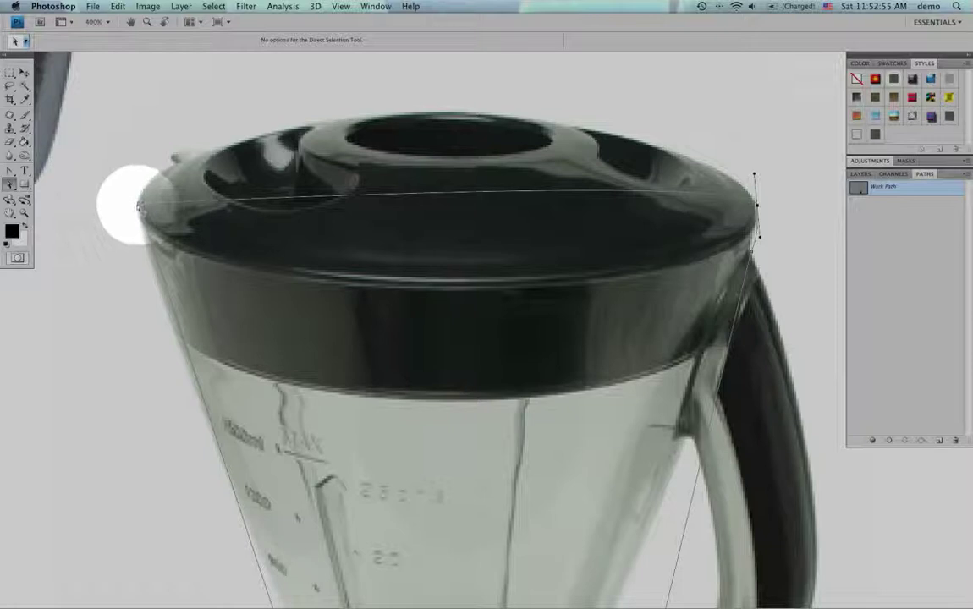
drag(139, 206, 139, 188)
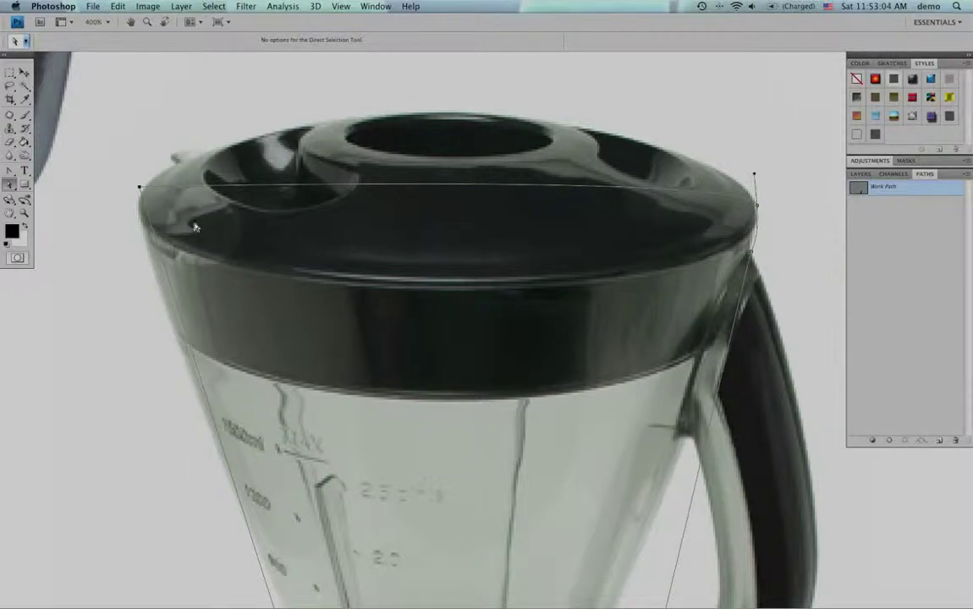
click(140, 188)
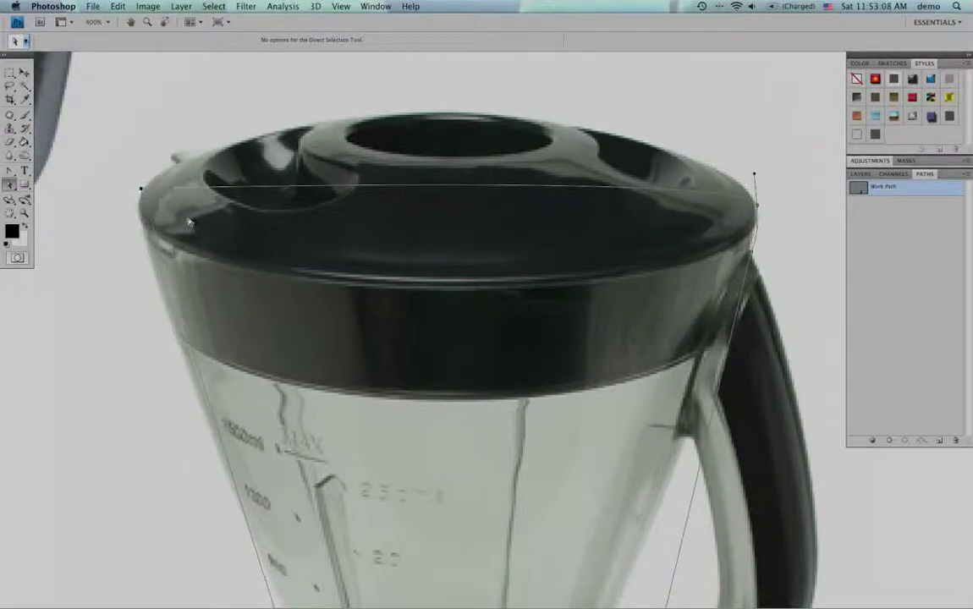
click(141, 191)
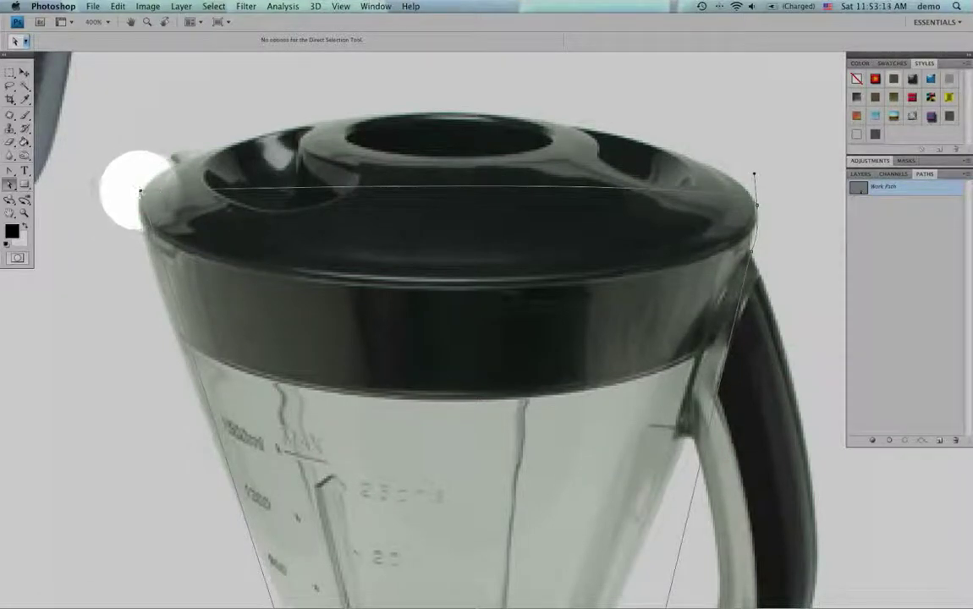
drag(141, 191, 163, 138)
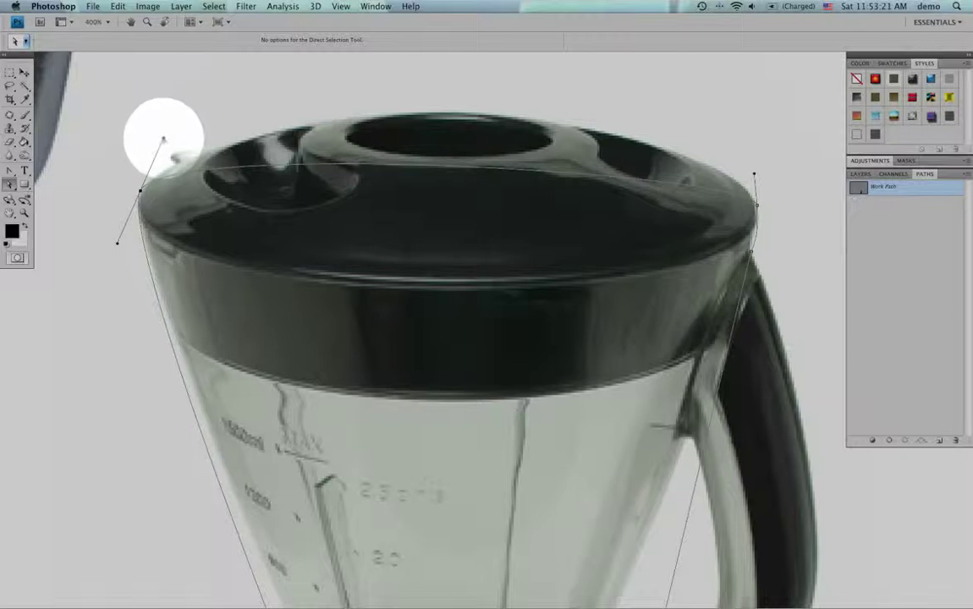
drag(170, 138, 343, 113)
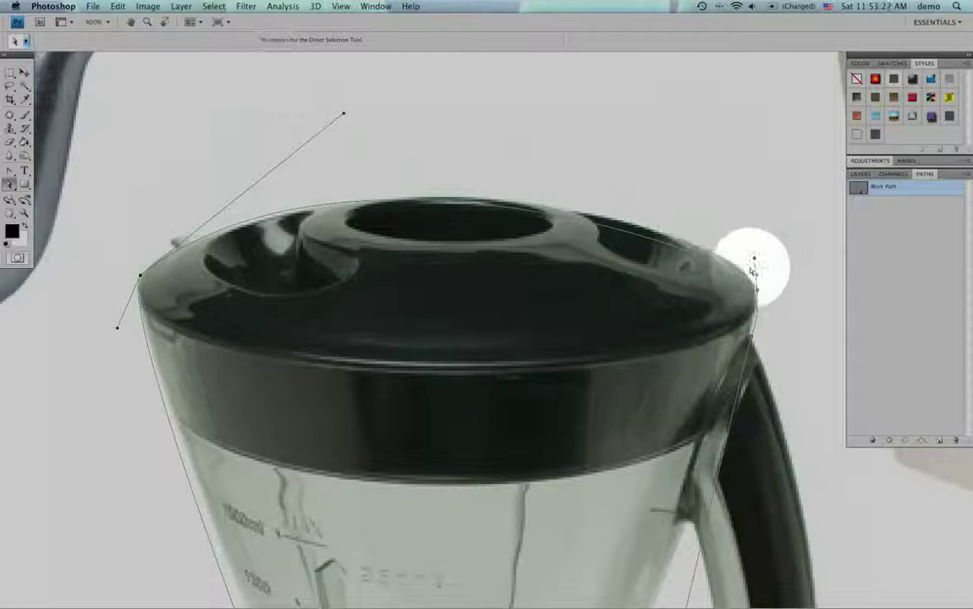
- Arch the top path segment and pull it down so it sits along the lid's top edge
mouse_move(754, 259)
mouse_down()
mouse_move(674, 191)
mouse_move(602, 172)
mouse_move(632, 161)
mouse_up()
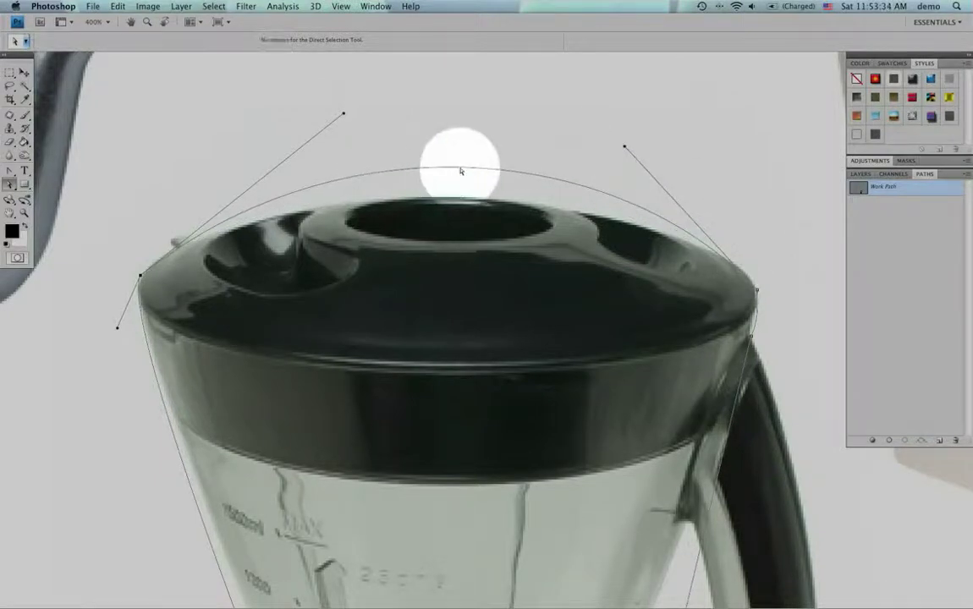
drag(458, 171, 433, 196)
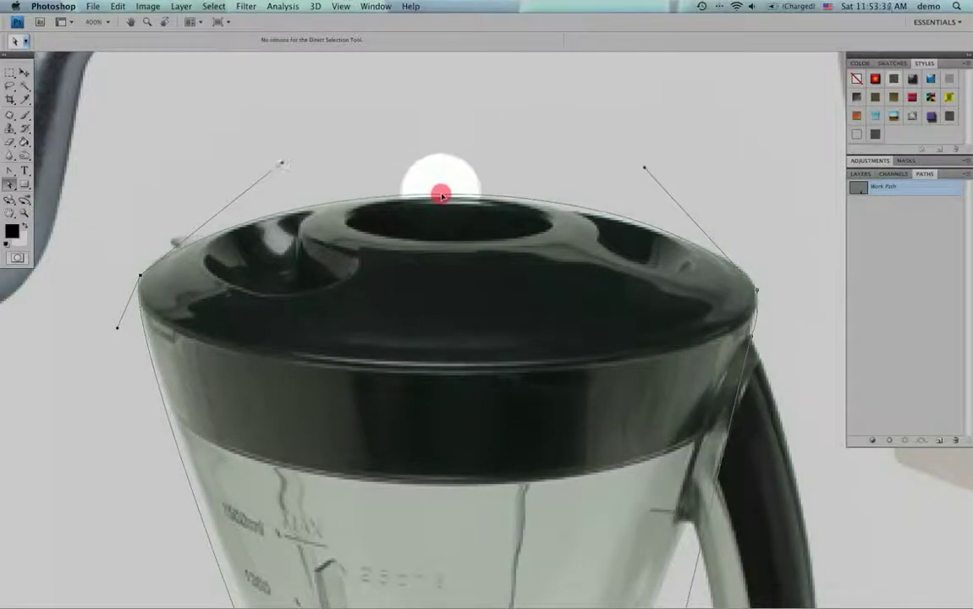
drag(444, 195, 445, 196)
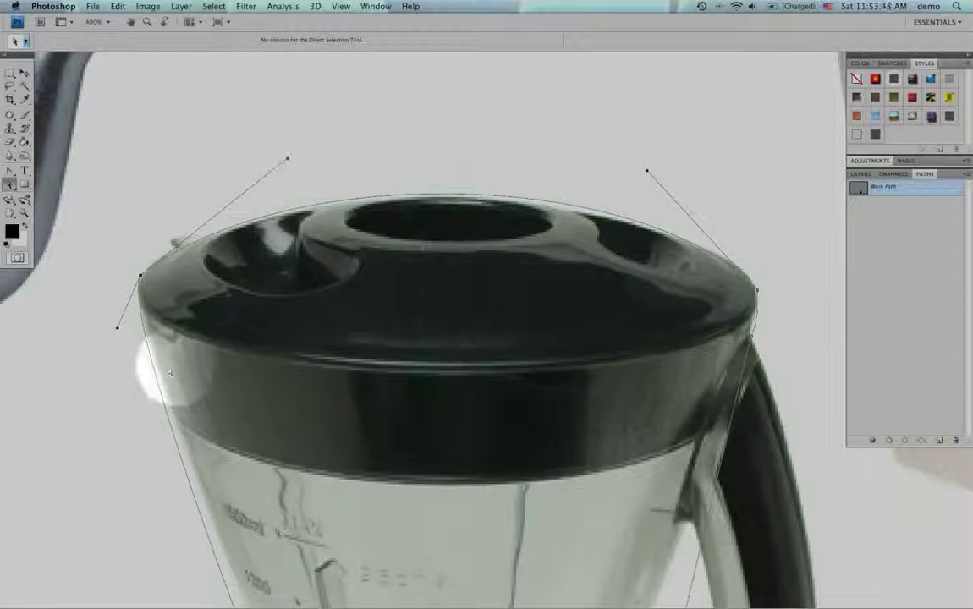
drag(753, 360, 623, 265)
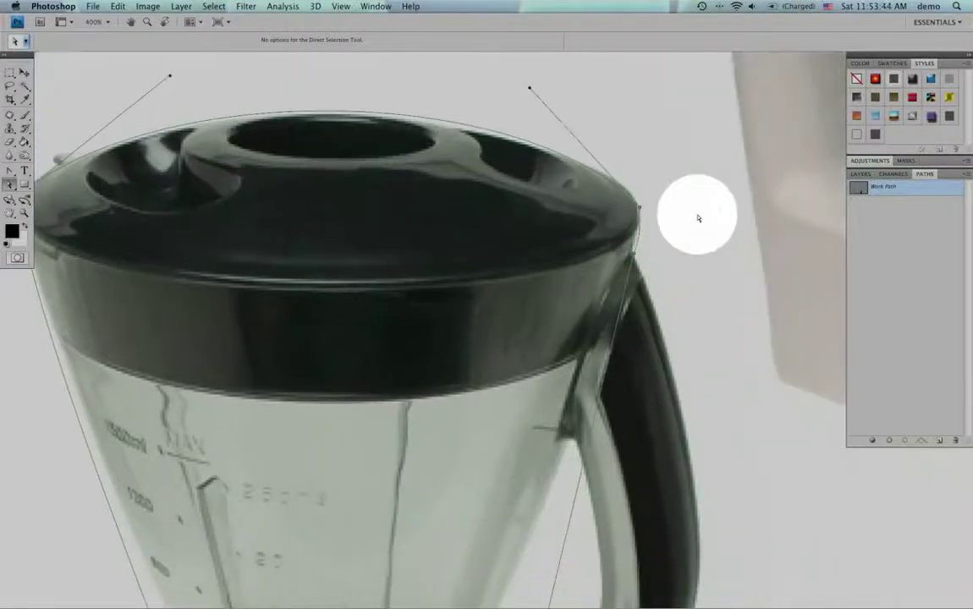
- Zoom in on the lid's right rim corner and bow that segment and anchor along the lid's side edge
drag(682, 181, 597, 285)
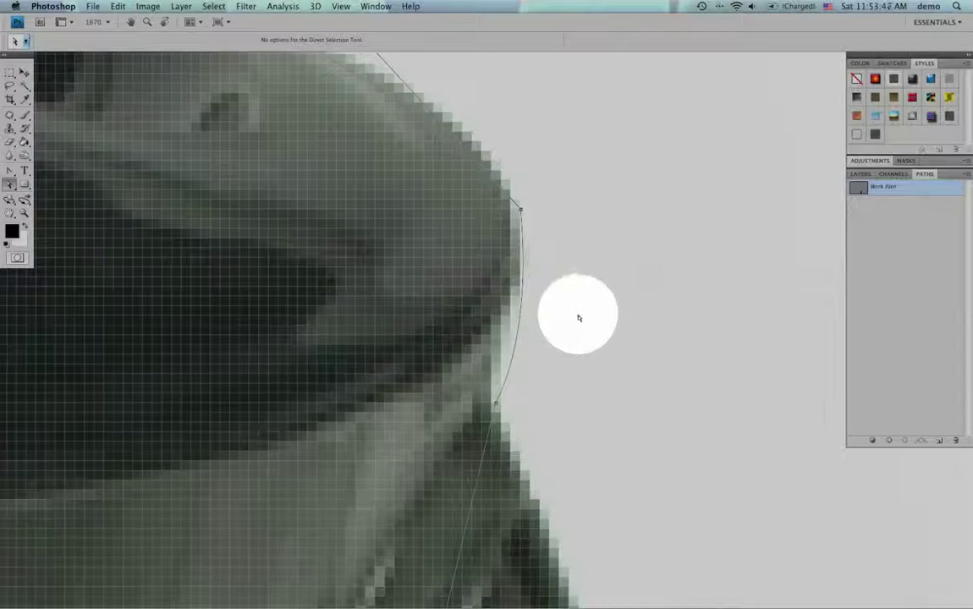
key(super+minus)
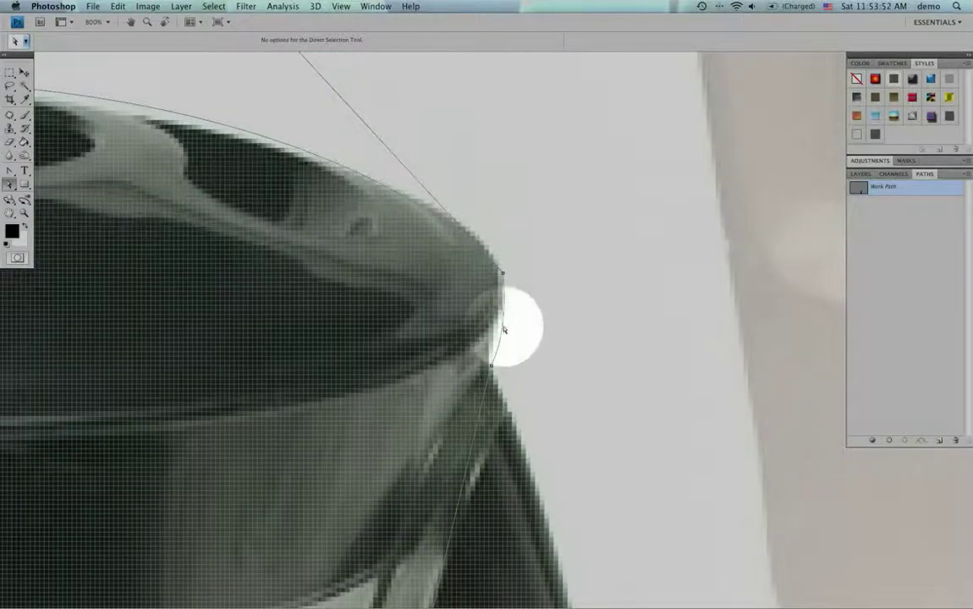
mouse_move(504, 330)
mouse_down()
mouse_move(513, 338)
mouse_move(504, 266)
mouse_move(506, 335)
mouse_move(578, 298)
mouse_move(582, 270)
mouse_move(586, 311)
mouse_move(586, 238)
mouse_move(577, 224)
mouse_move(555, 323)
mouse_move(540, 330)
mouse_move(510, 311)
mouse_up()
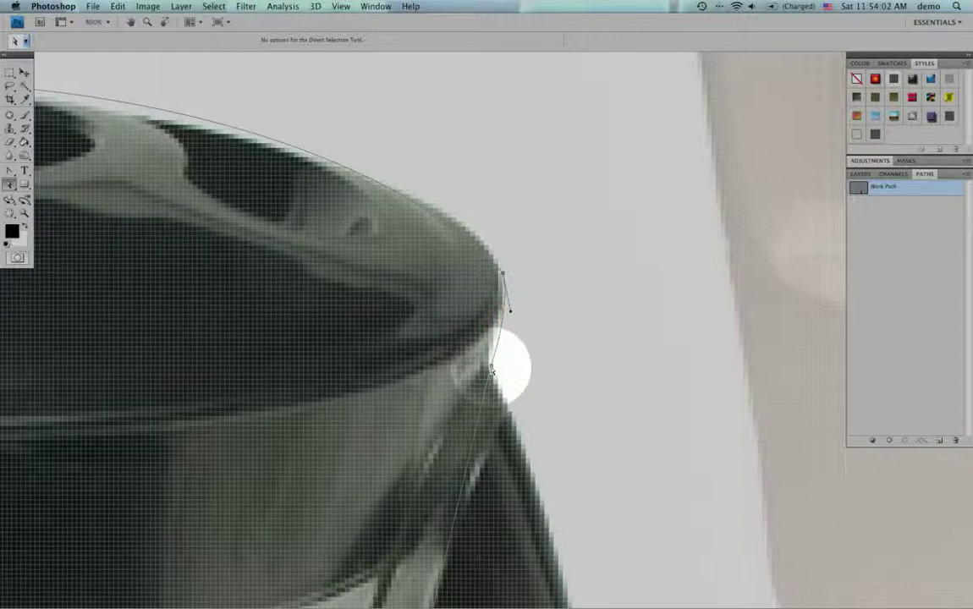
click(491, 369)
mouse_move(506, 365)
mouse_down()
mouse_move(517, 383)
mouse_move(504, 396)
mouse_move(520, 350)
mouse_up()
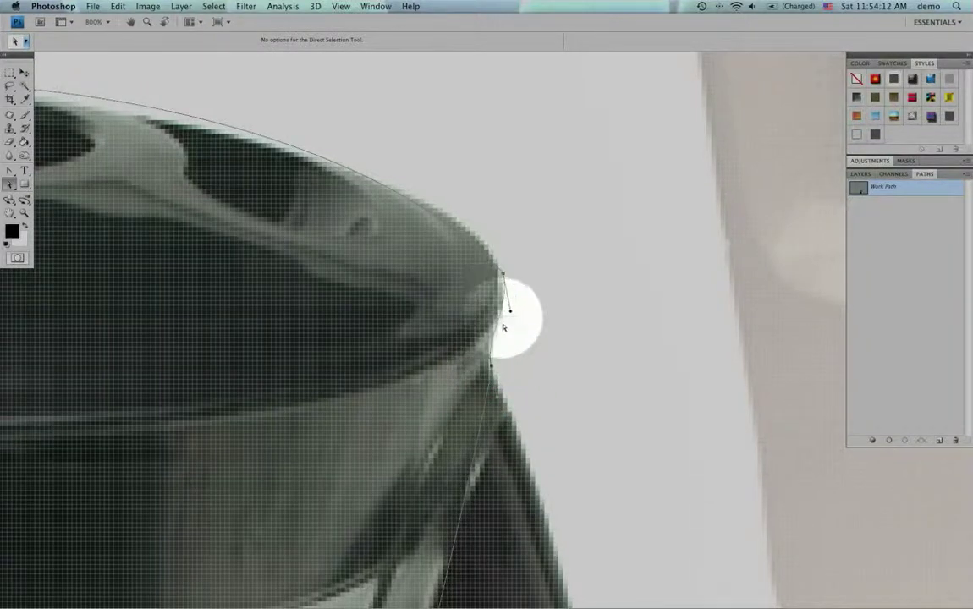
drag(505, 369, 472, 201)
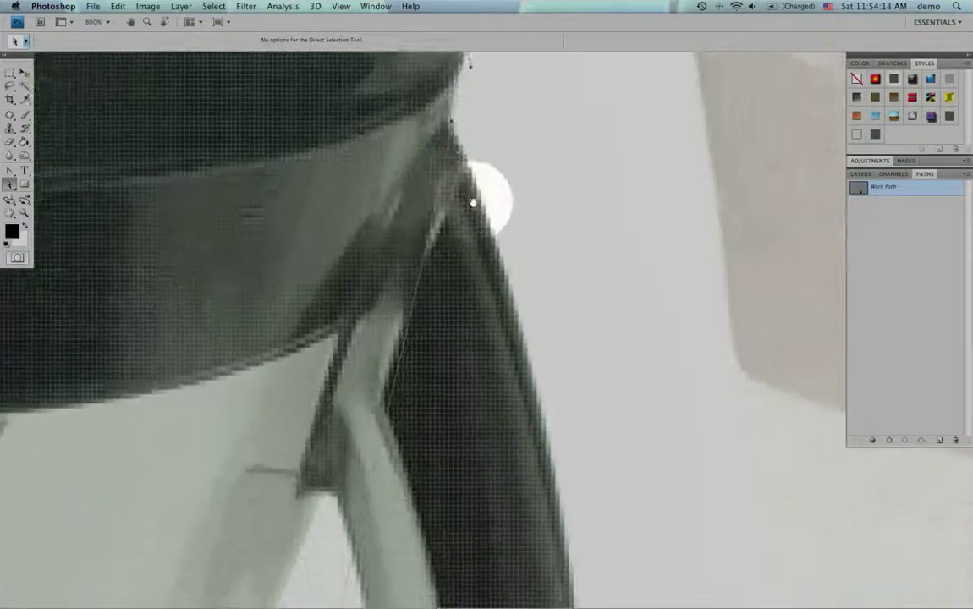
- Pull direction handles from the anchors below and above the blender handle to curve the path outward
scroll(472, 201, down, 4)
click(472, 303)
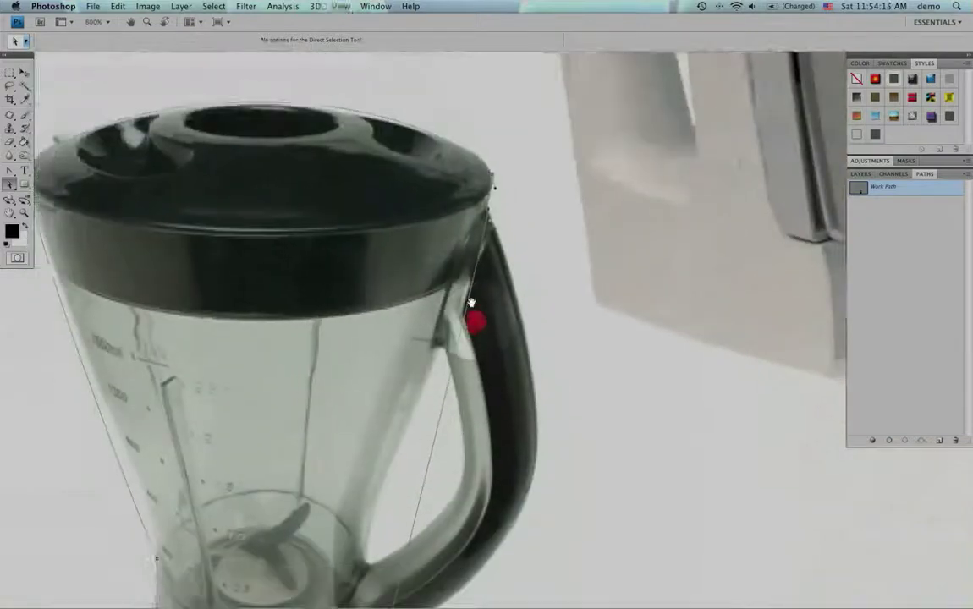
mouse_move(472, 303)
mouse_down()
mouse_move(449, 219)
mouse_move(449, 229)
mouse_up()
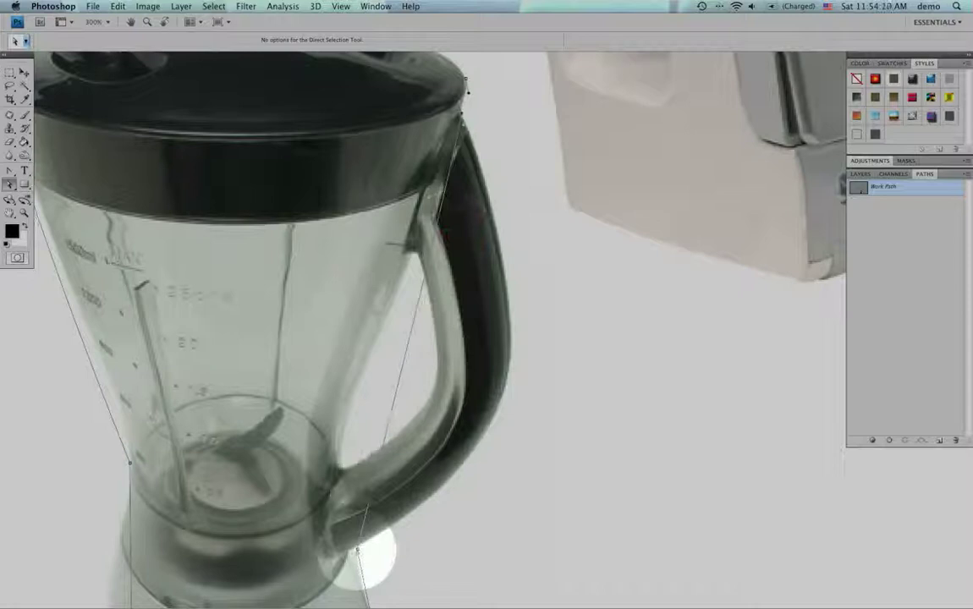
mouse_move(358, 555)
mouse_down()
mouse_move(330, 576)
mouse_move(325, 567)
mouse_up()
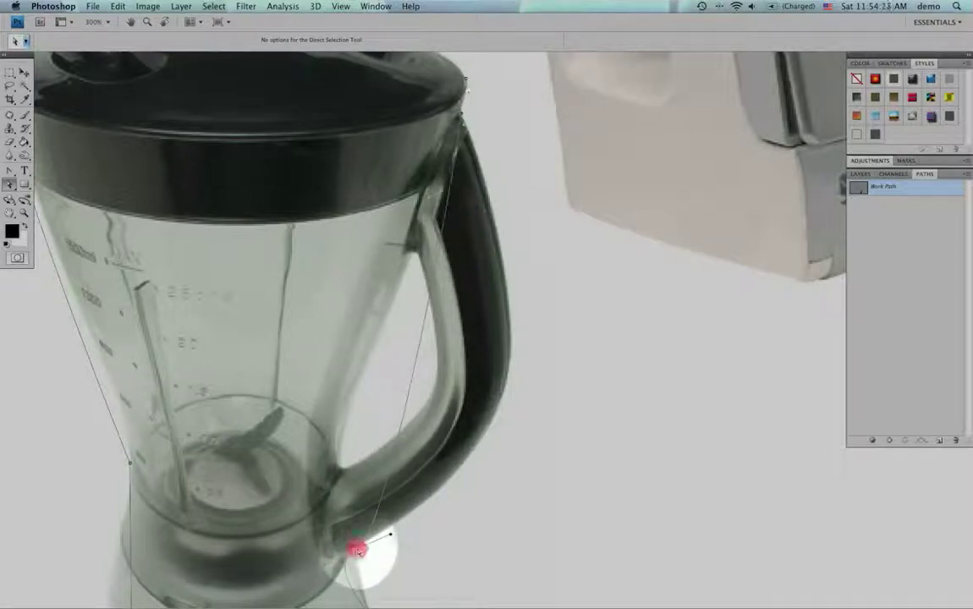
drag(356, 550, 358, 547)
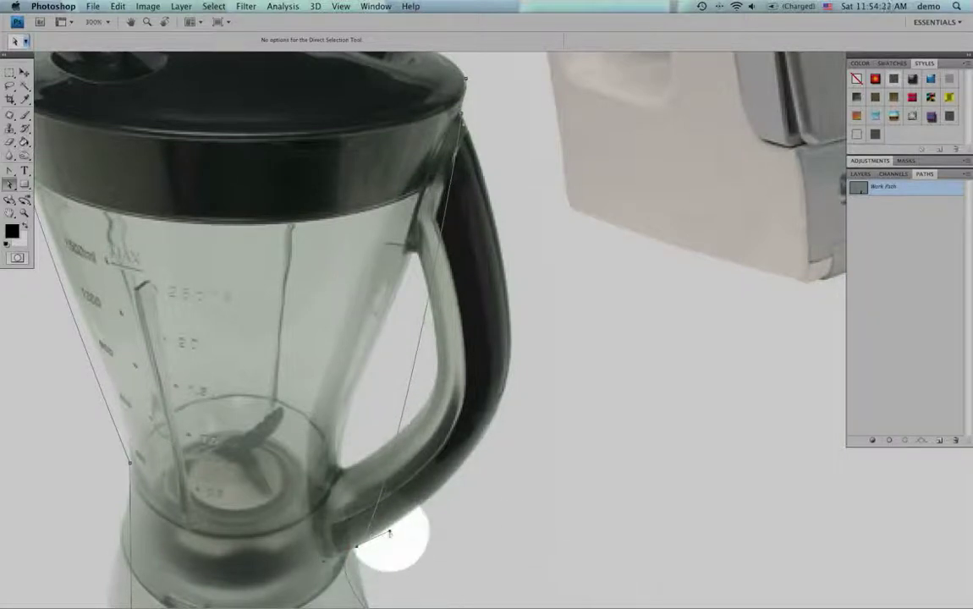
drag(389, 533, 660, 424)
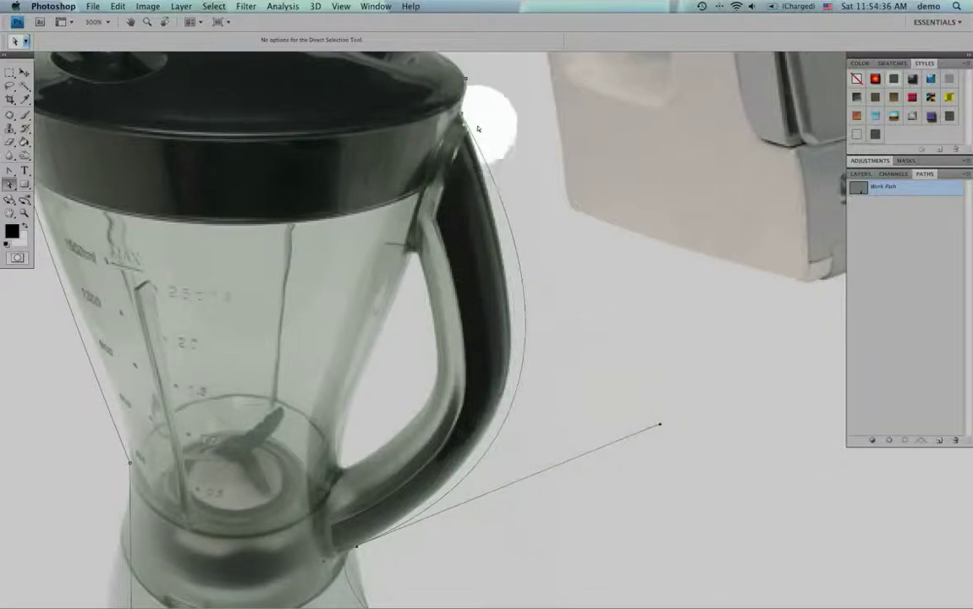
drag(465, 118, 618, 263)
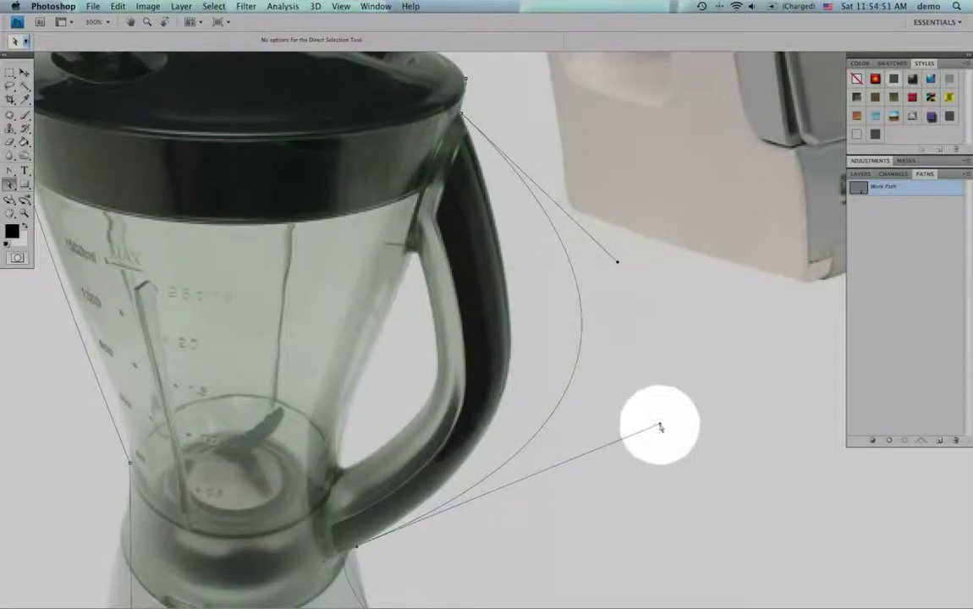
- Draw both direction handles back in and nudge them until the curve hugs the handle's outer edge
drag(659, 426, 544, 471)
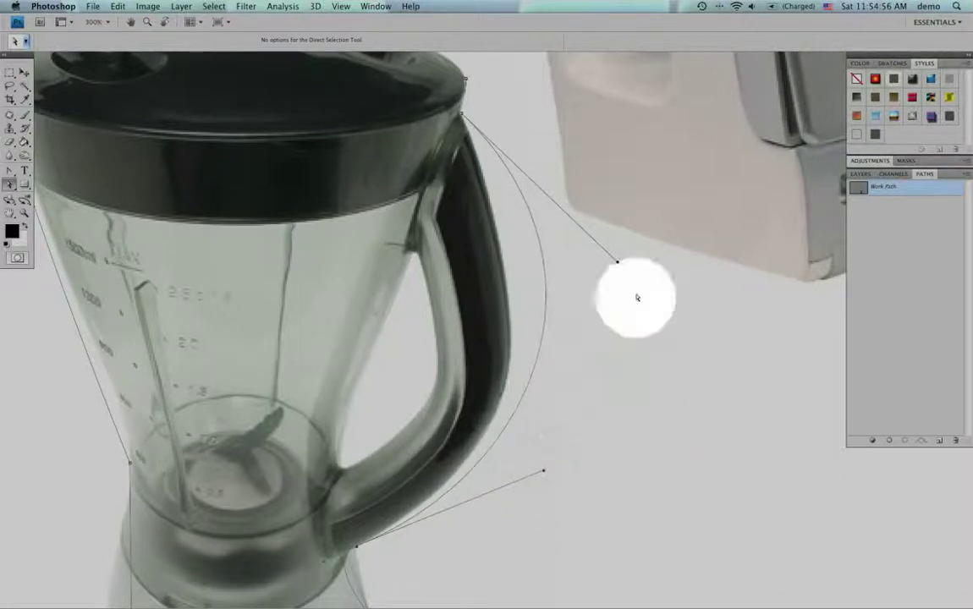
drag(616, 263, 551, 342)
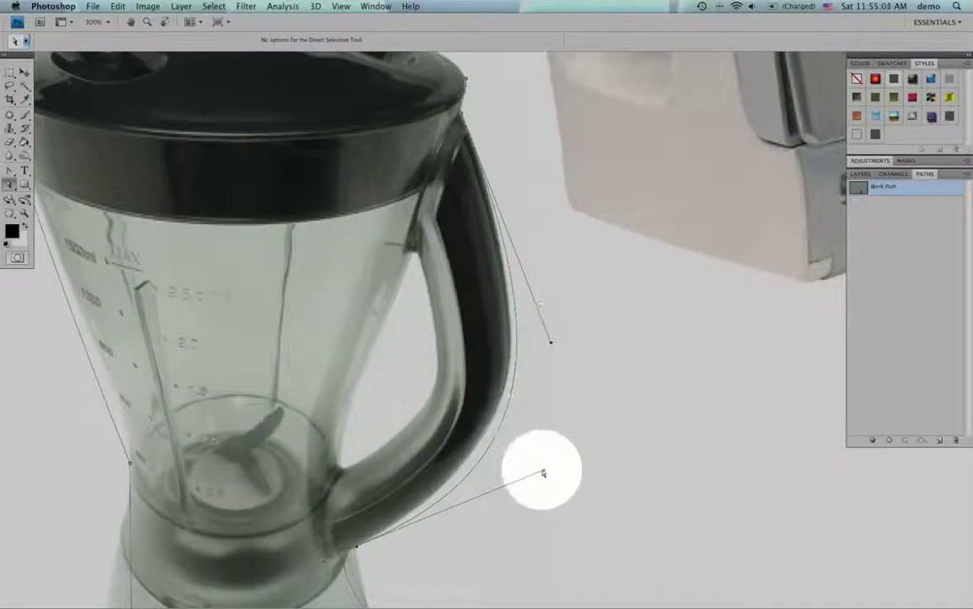
mouse_move(543, 472)
mouse_down()
mouse_move(545, 450)
mouse_move(531, 454)
mouse_up()
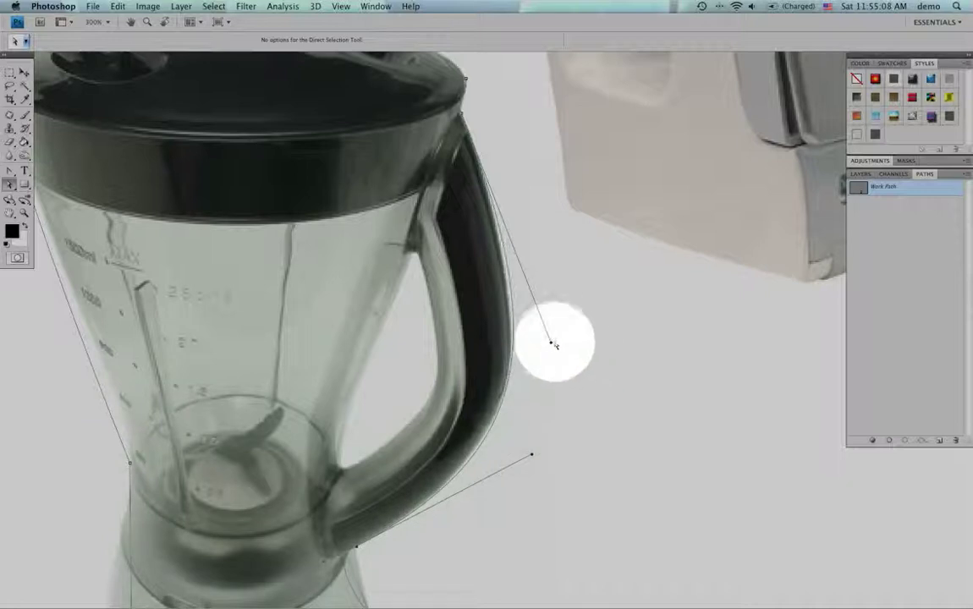
mouse_move(552, 344)
mouse_down()
mouse_move(561, 344)
mouse_move(552, 331)
mouse_move(550, 365)
mouse_up()
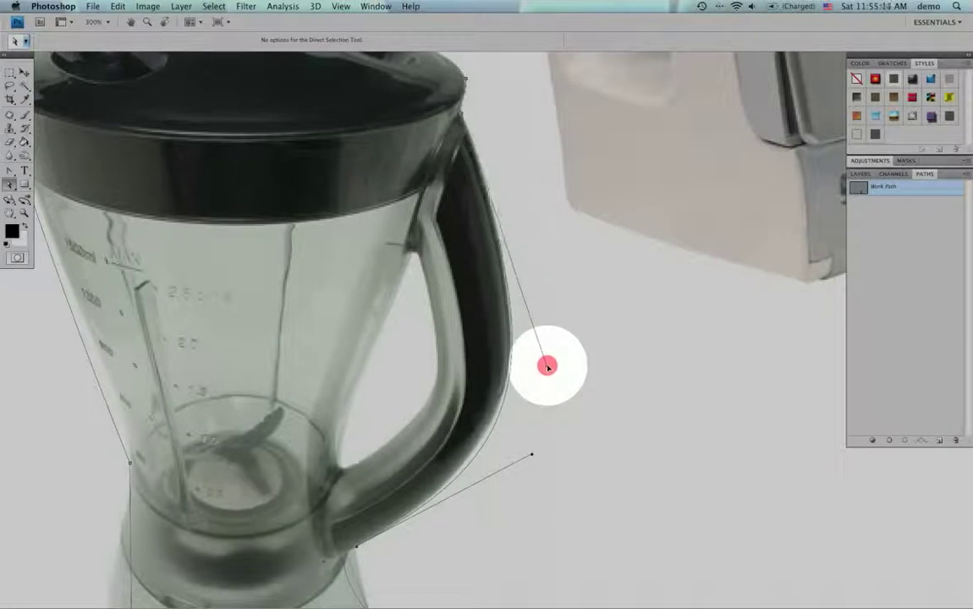
drag(546, 366, 545, 367)
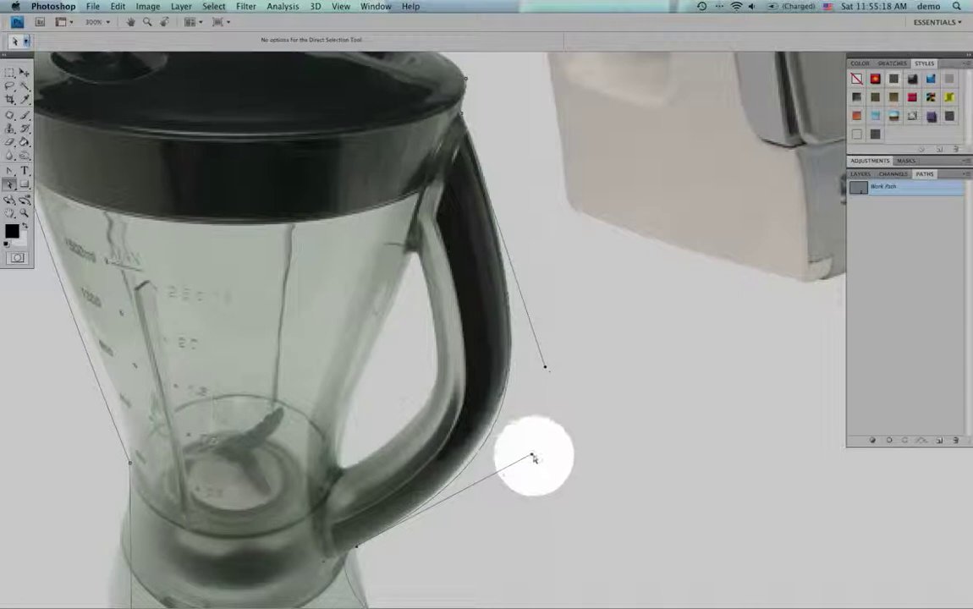
drag(532, 457, 540, 433)
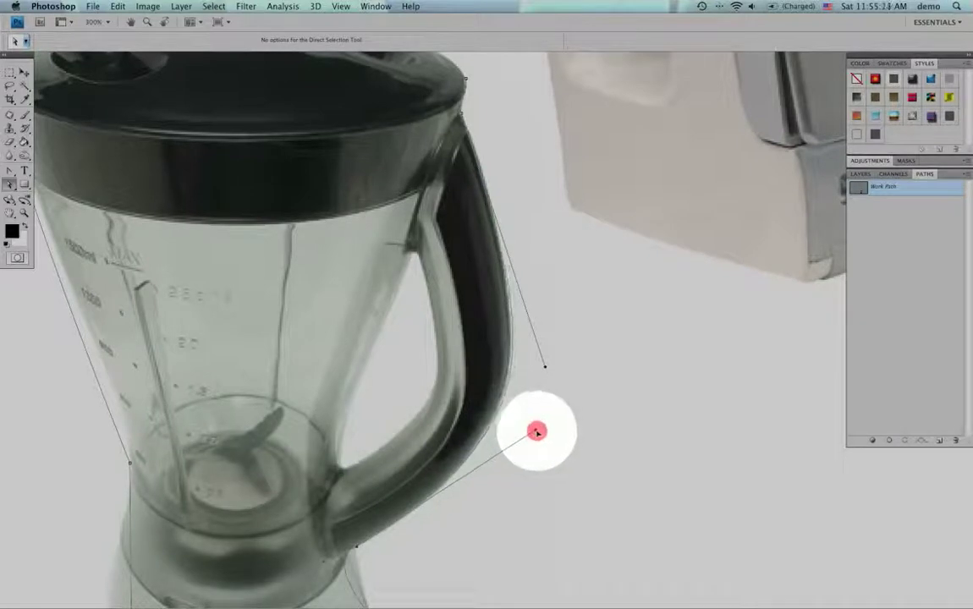
drag(535, 432, 533, 429)
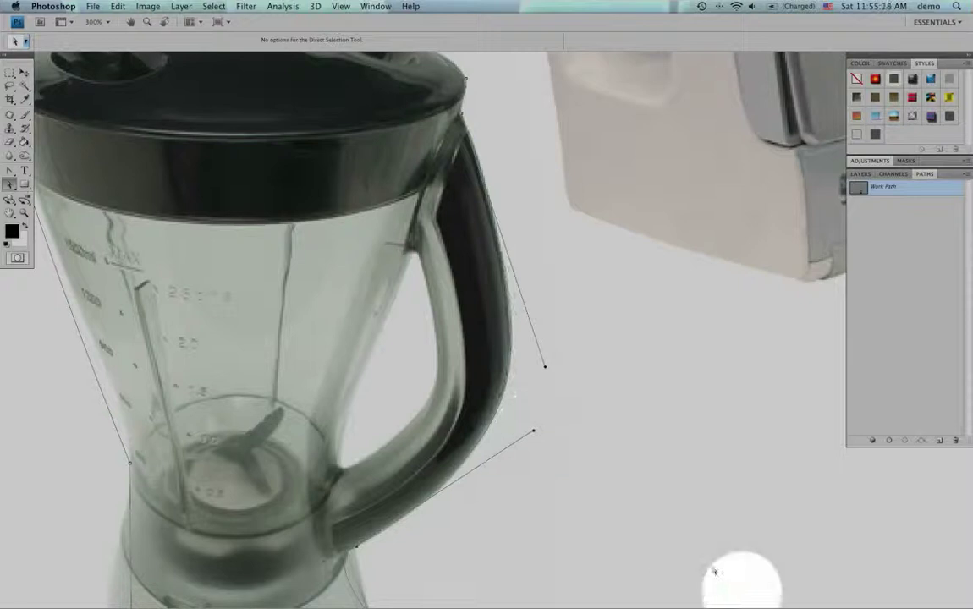
drag(602, 543, 690, 254)
- Zoom the base to 479% and curve the path around the base's right side and lower-right corner
drag(606, 211, 140, 540)
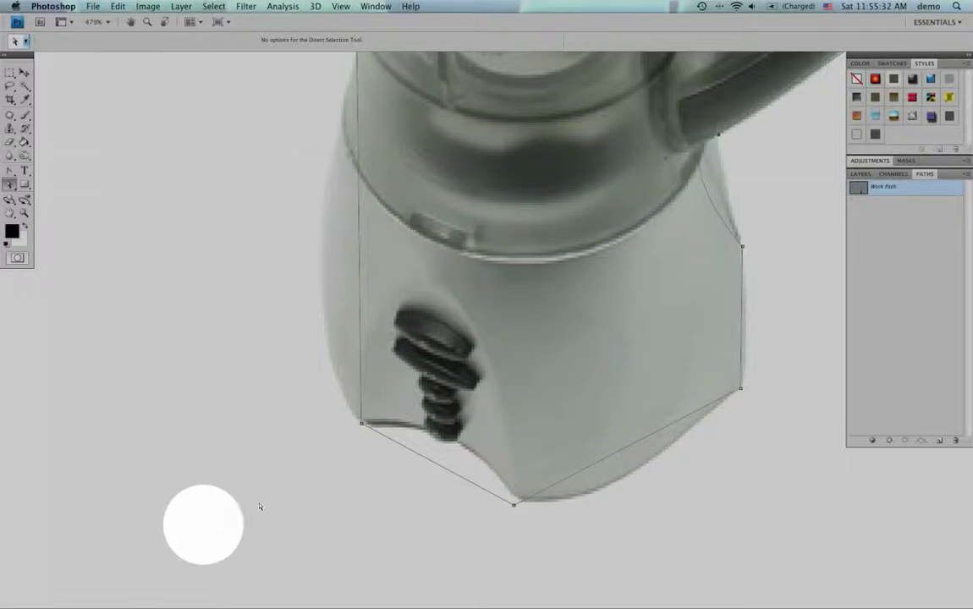
drag(640, 295, 573, 323)
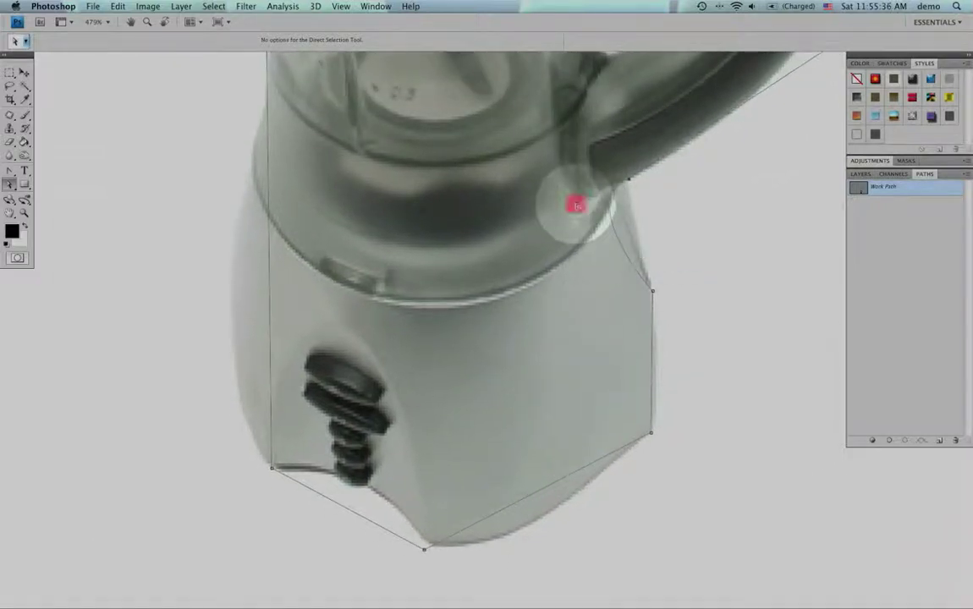
drag(621, 211, 634, 214)
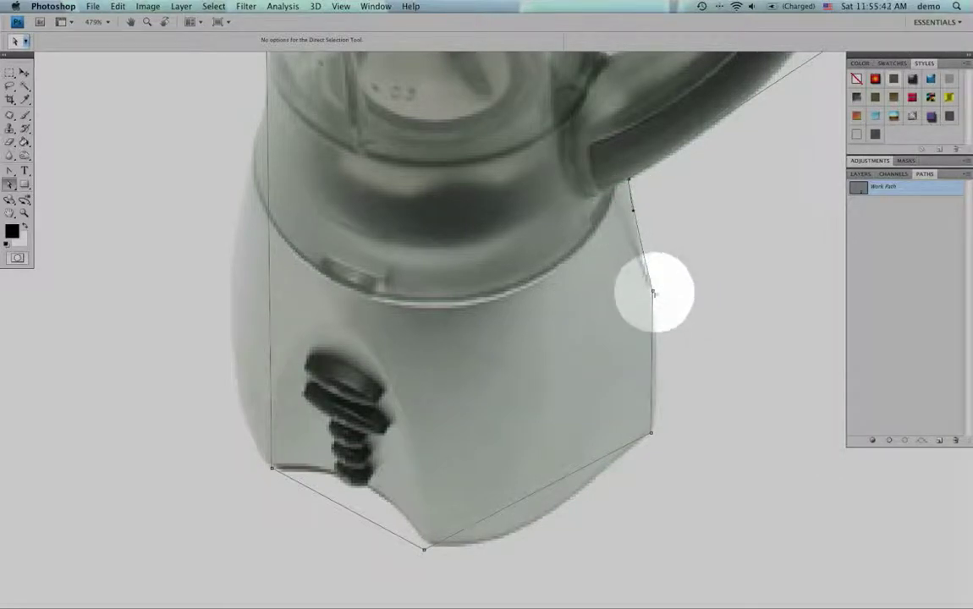
drag(653, 293, 657, 309)
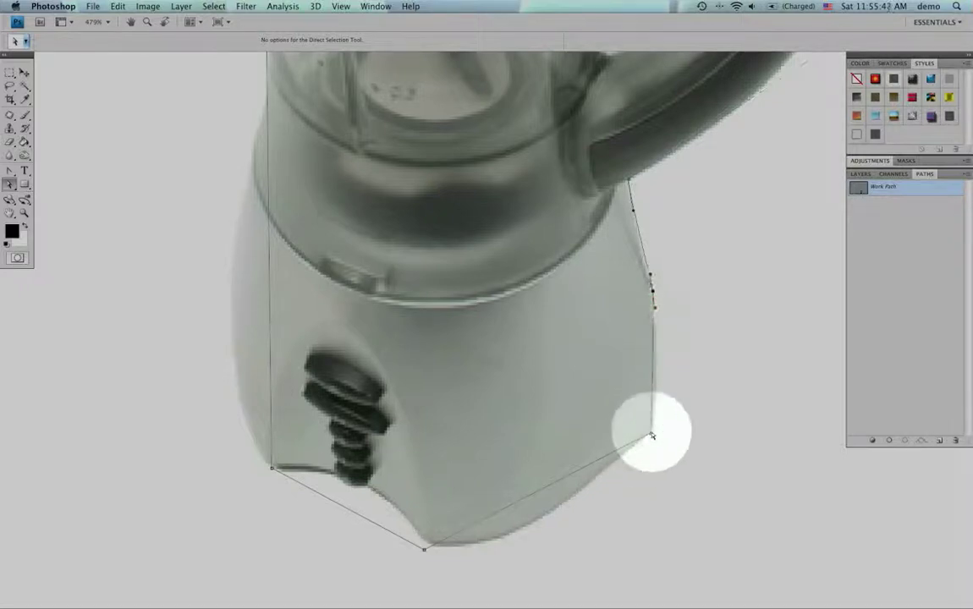
drag(652, 436, 656, 428)
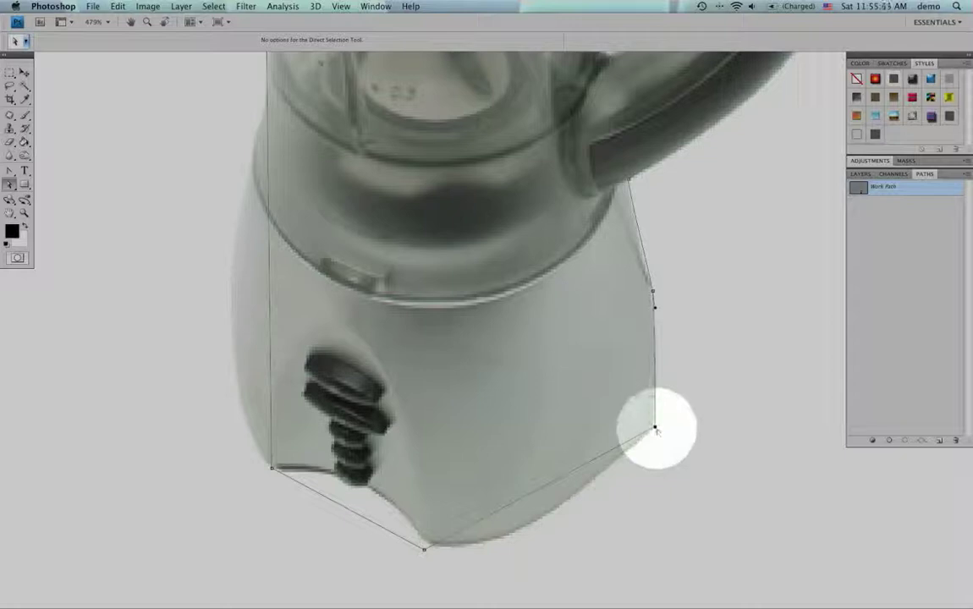
drag(656, 429, 630, 470)
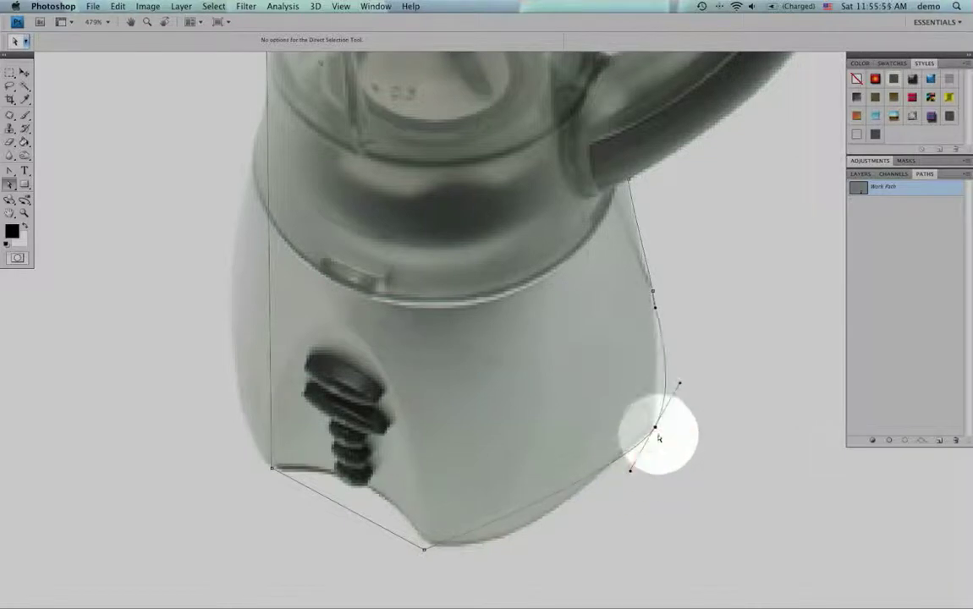
drag(656, 429, 649, 429)
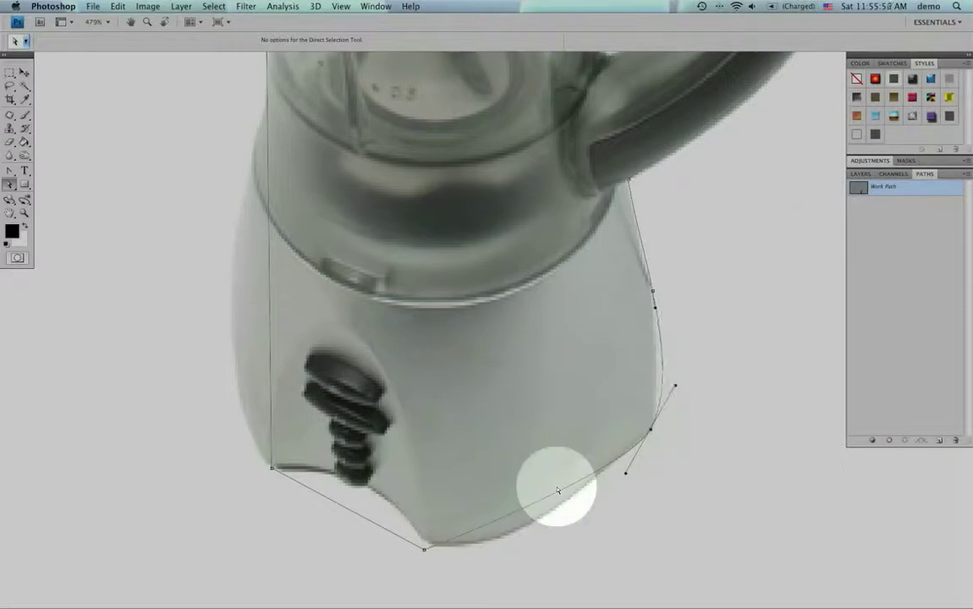
- Turn the bottom anchor and lower-left corner into smooth curves along the base
click(425, 551)
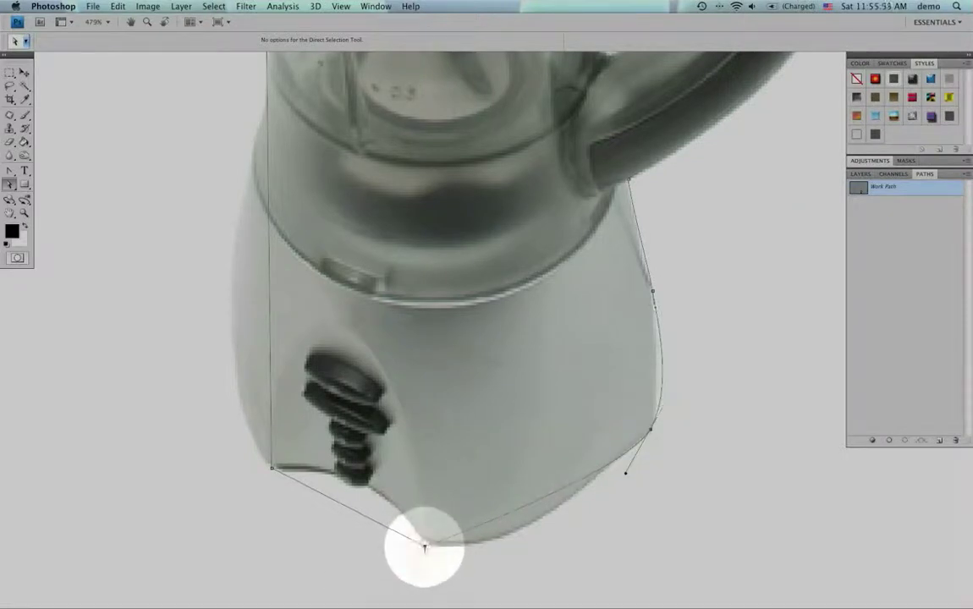
drag(425, 549, 392, 506)
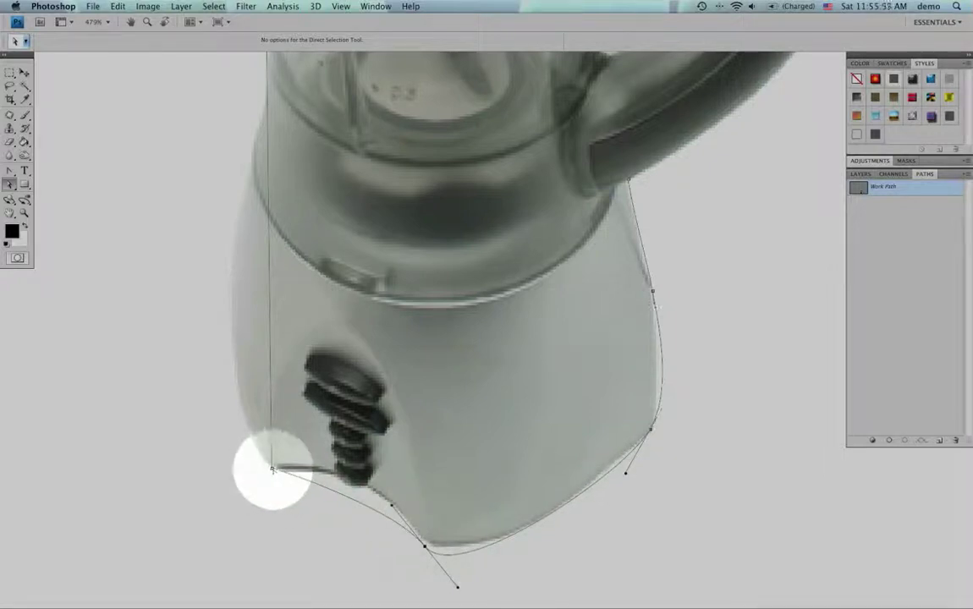
drag(262, 464, 226, 438)
drag(317, 502, 337, 478)
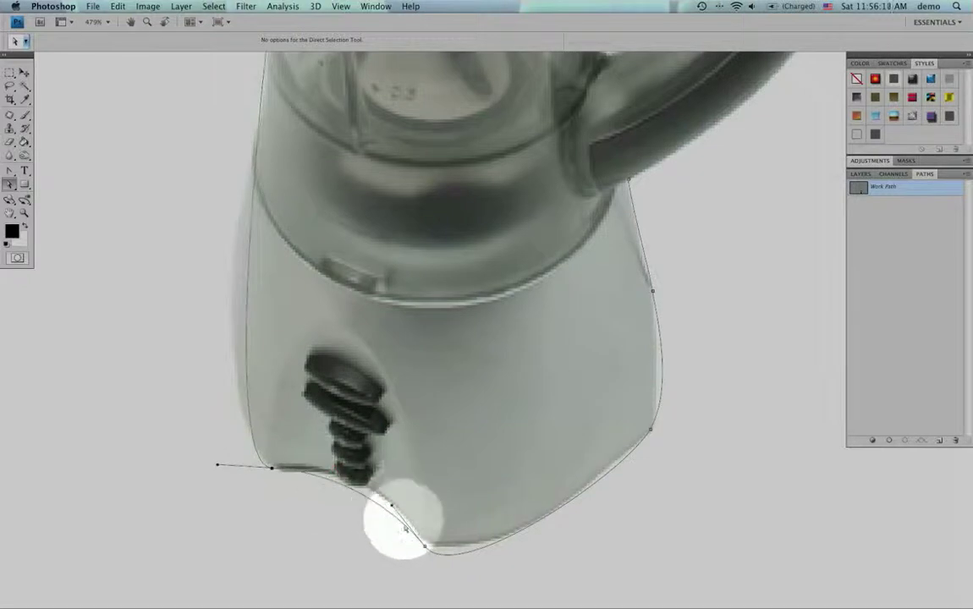
drag(426, 551, 429, 546)
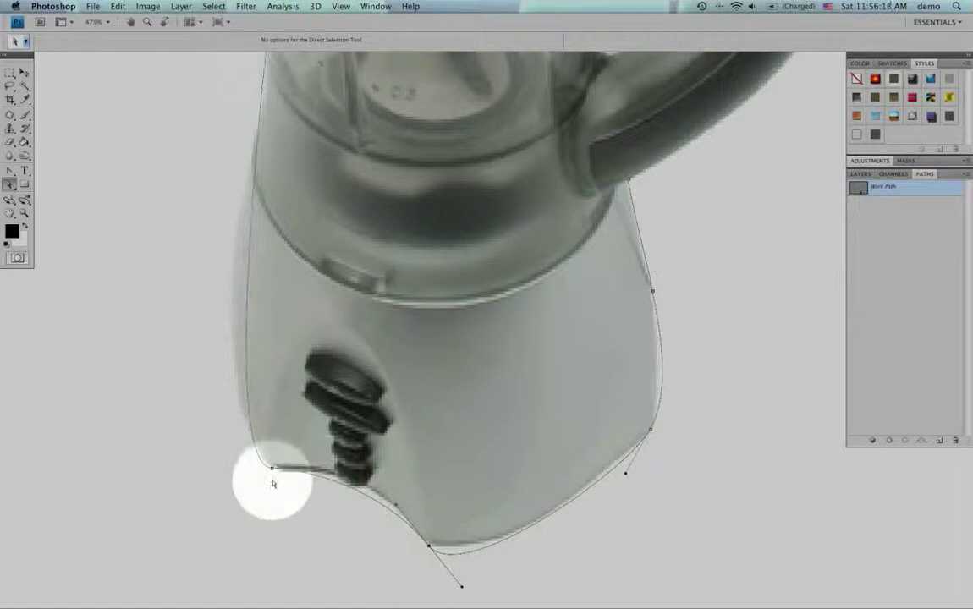
drag(273, 471, 279, 464)
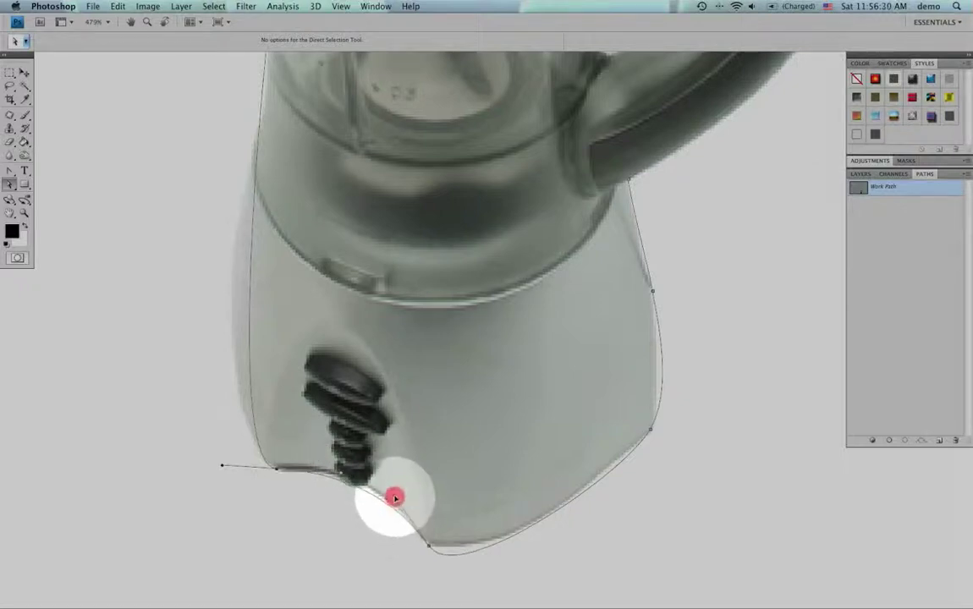
- Reshape the lower-left and bottom curves so they match the blender base
click(392, 493)
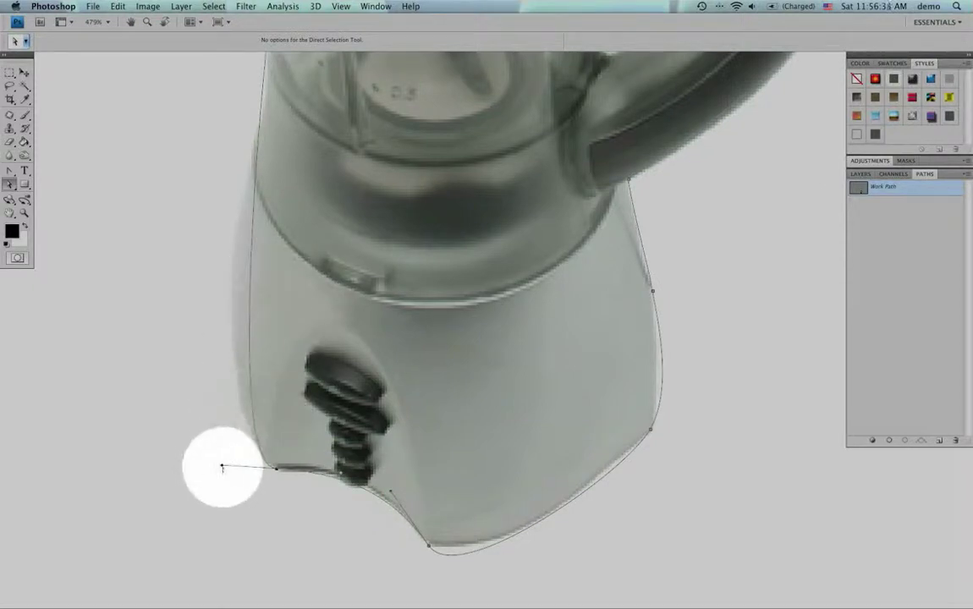
drag(222, 465, 179, 384)
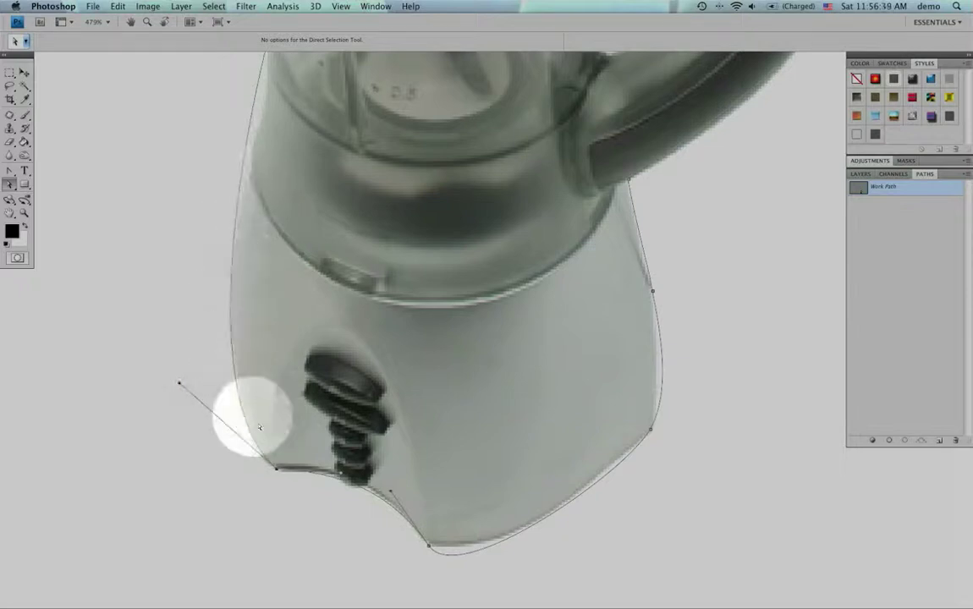
drag(460, 551, 518, 560)
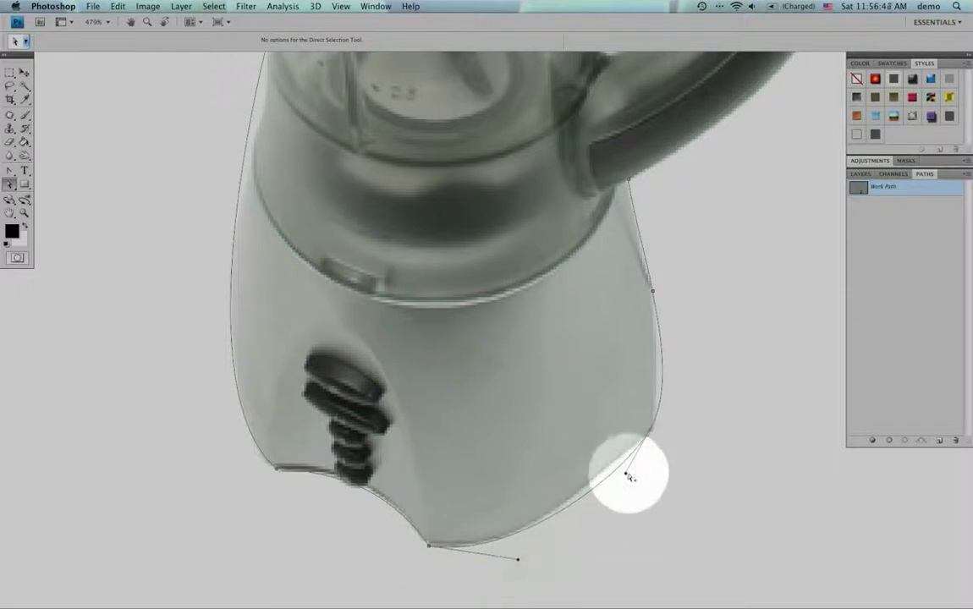
drag(626, 474, 600, 493)
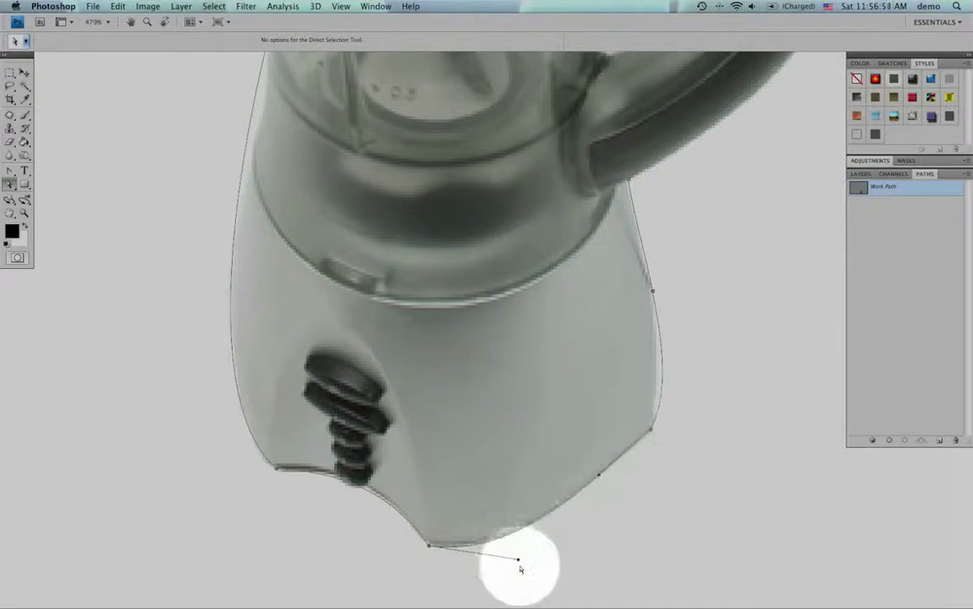
drag(518, 560, 531, 556)
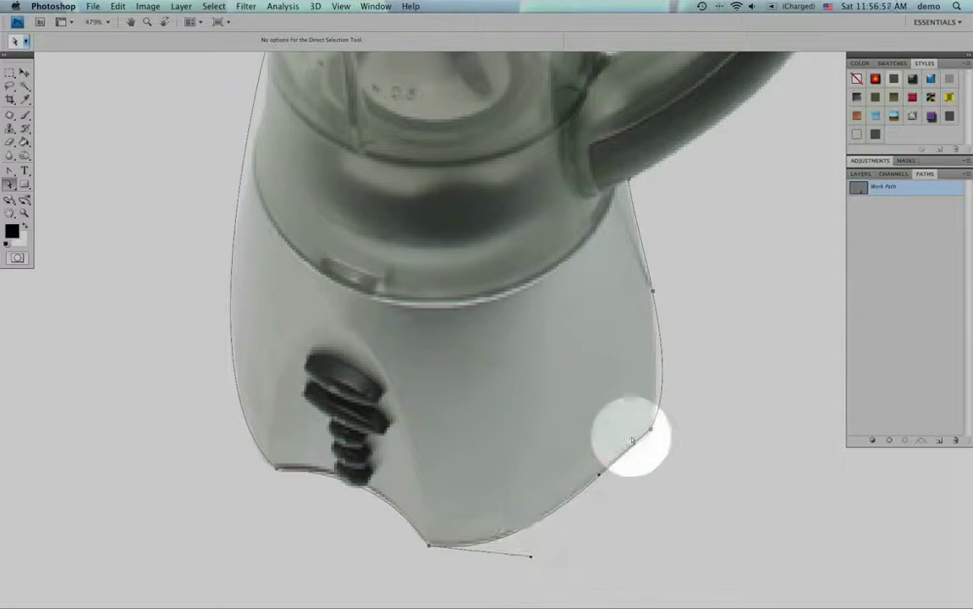
- Bend the right-edge segment so it follows the base's right side
click(591, 477)
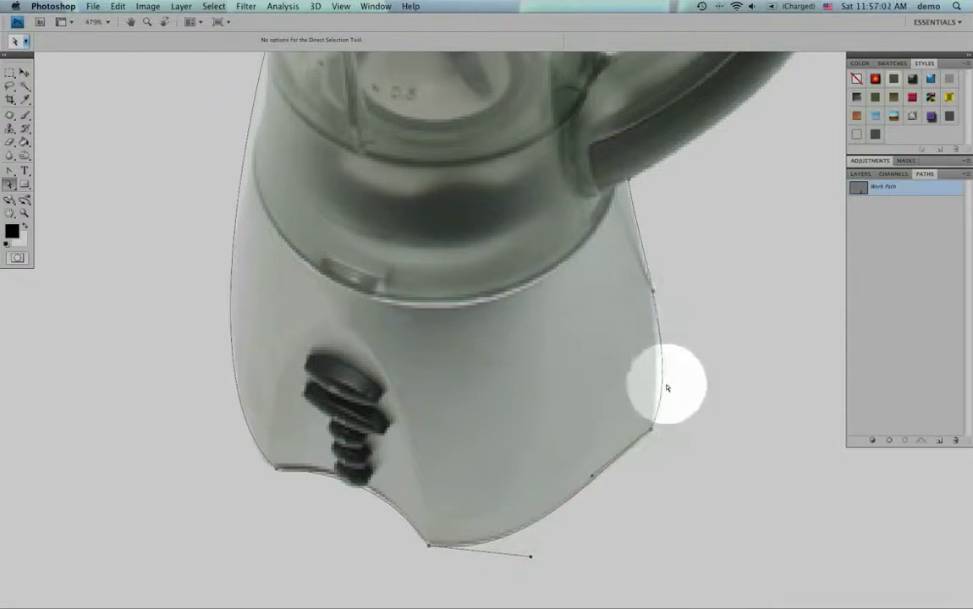
click(662, 355)
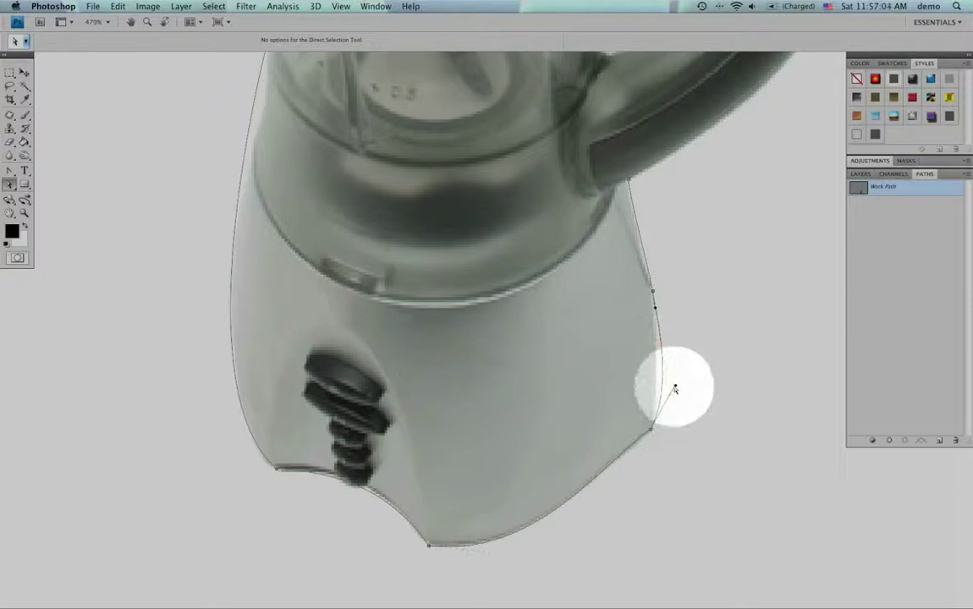
drag(669, 388, 662, 398)
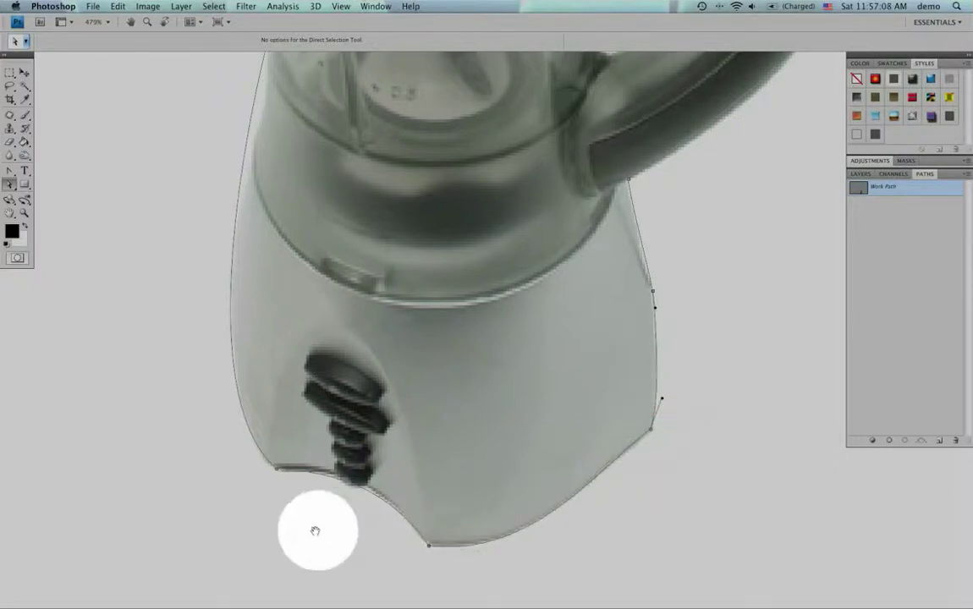
drag(276, 525, 399, 539)
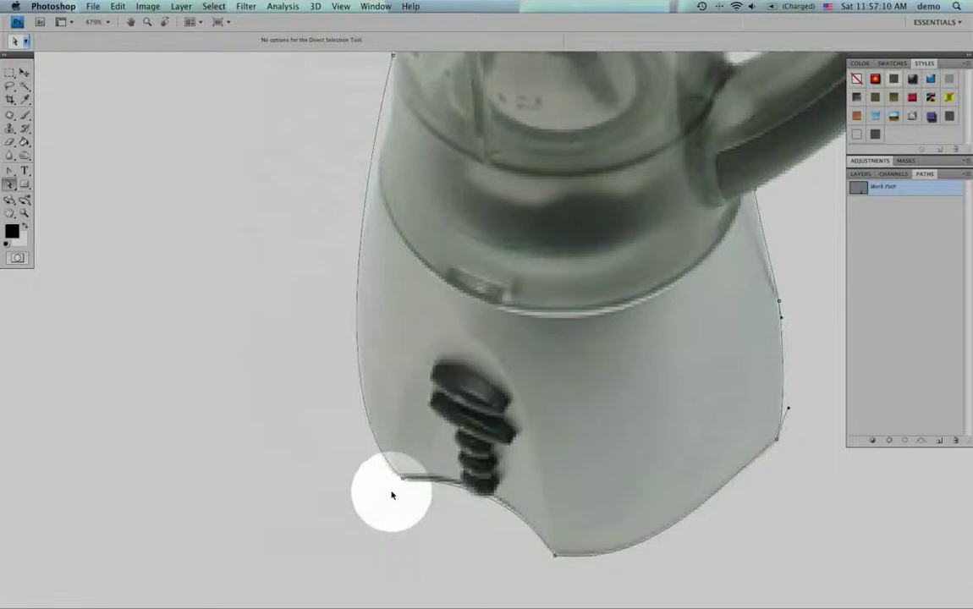
- Zoom out to 300% and curve the path along the jar's and base's left edges
scroll(392, 496, down, 2)
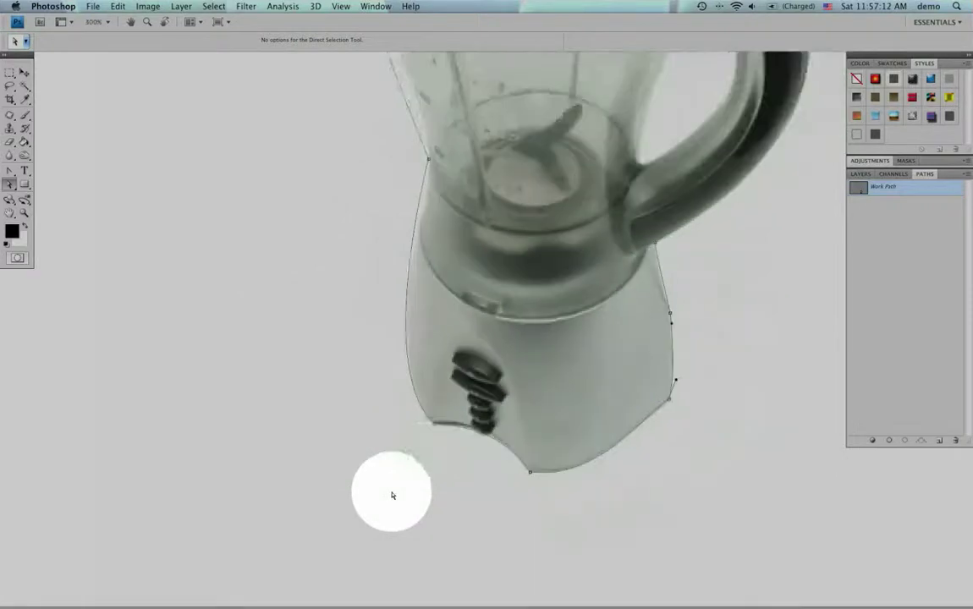
drag(423, 452, 393, 570)
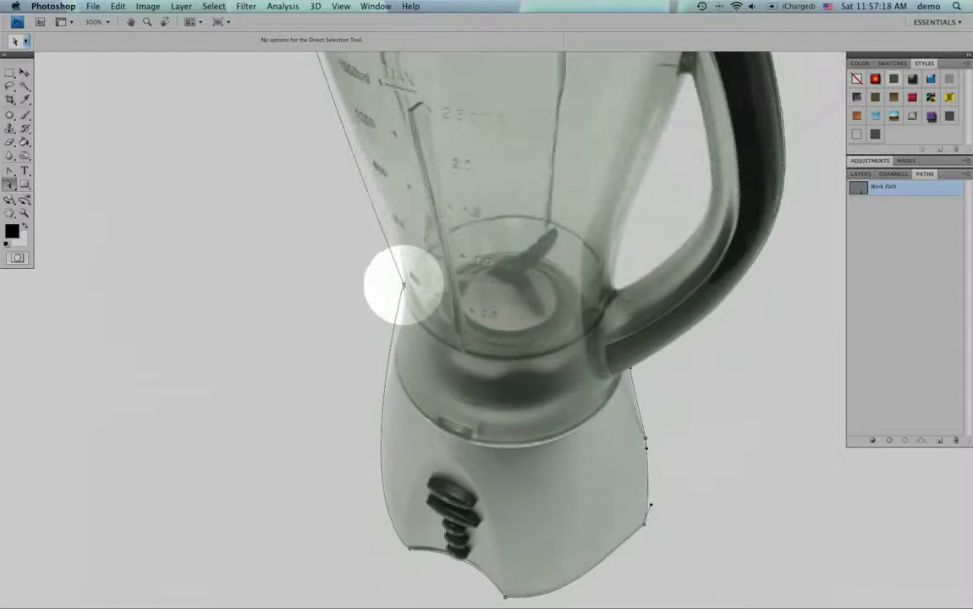
drag(404, 285, 403, 215)
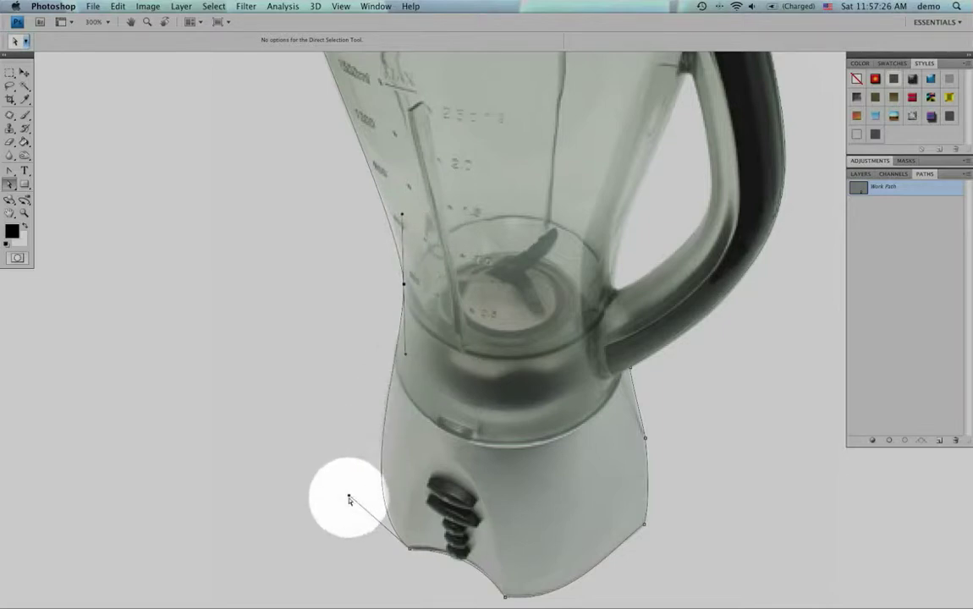
drag(346, 494, 338, 462)
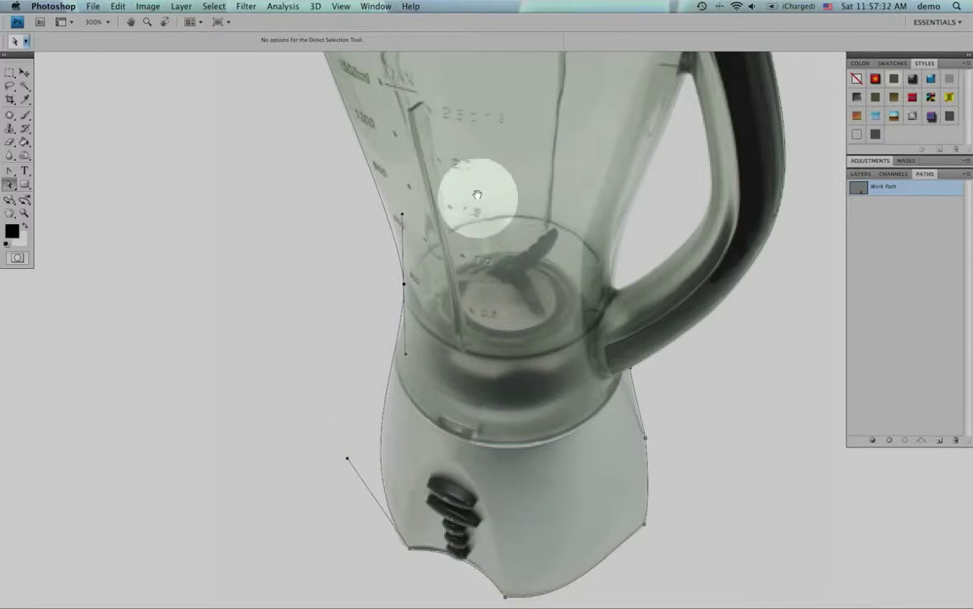
drag(478, 195, 532, 393)
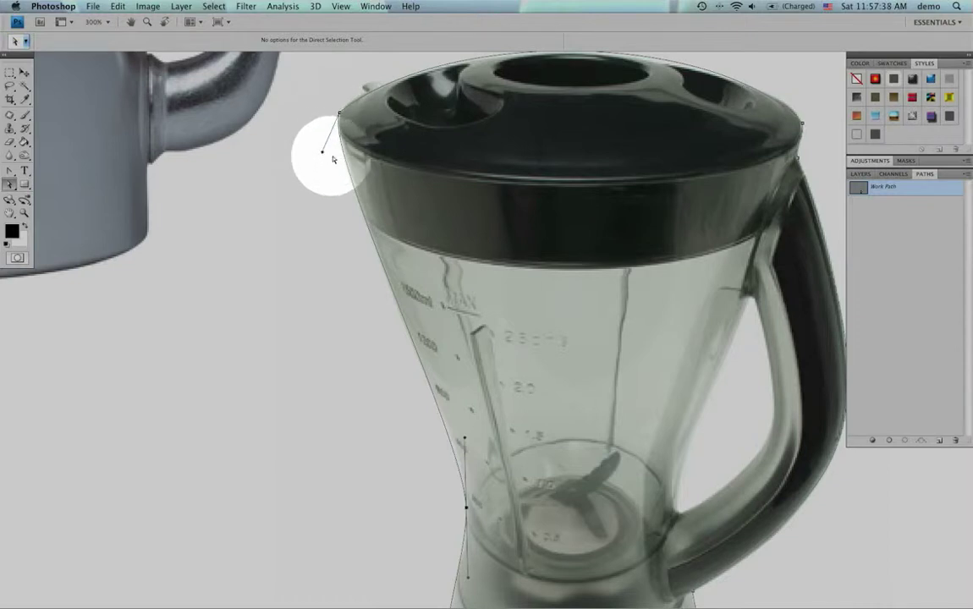
- Zoom out to 200% with the blender centred, and reselect the Work Path to show its full outline
drag(532, 256, 380, 190)
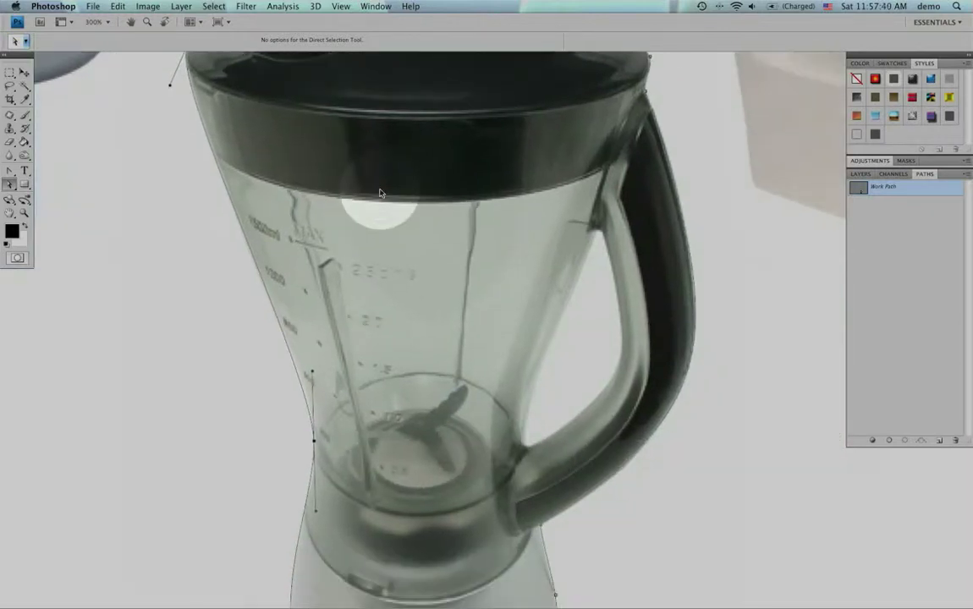
key(super+minus)
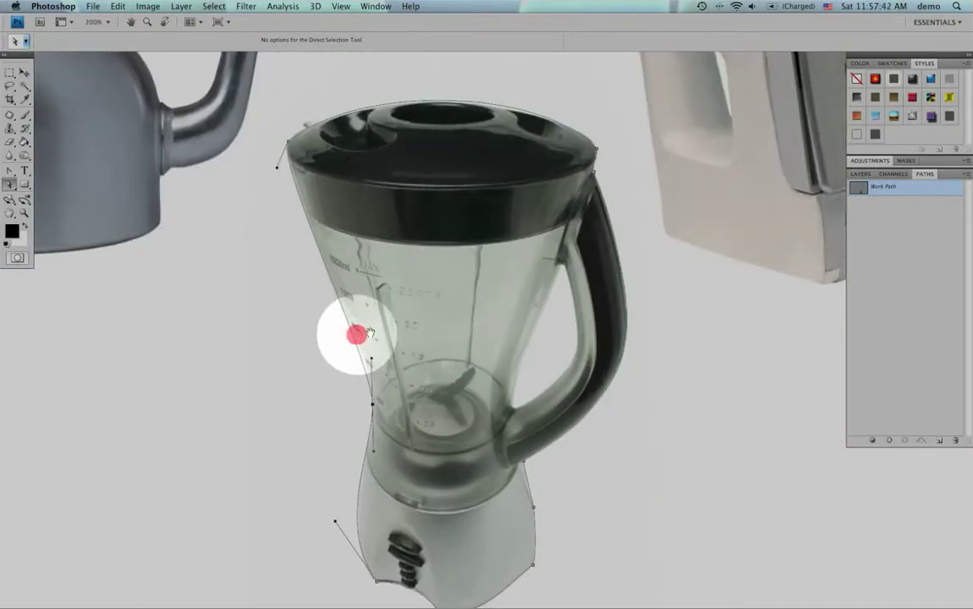
drag(359, 330, 369, 304)
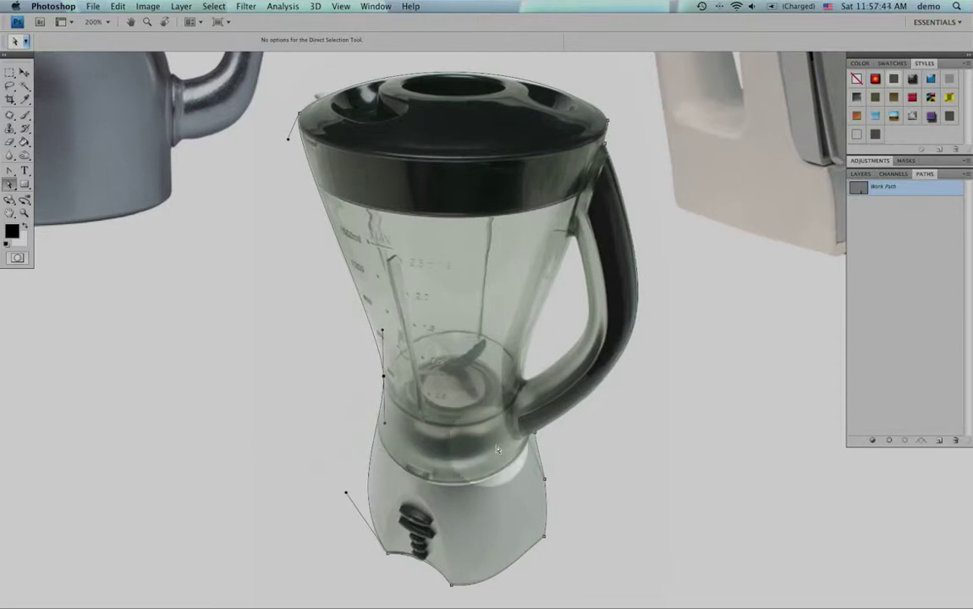
click(891, 237)
click(885, 193)
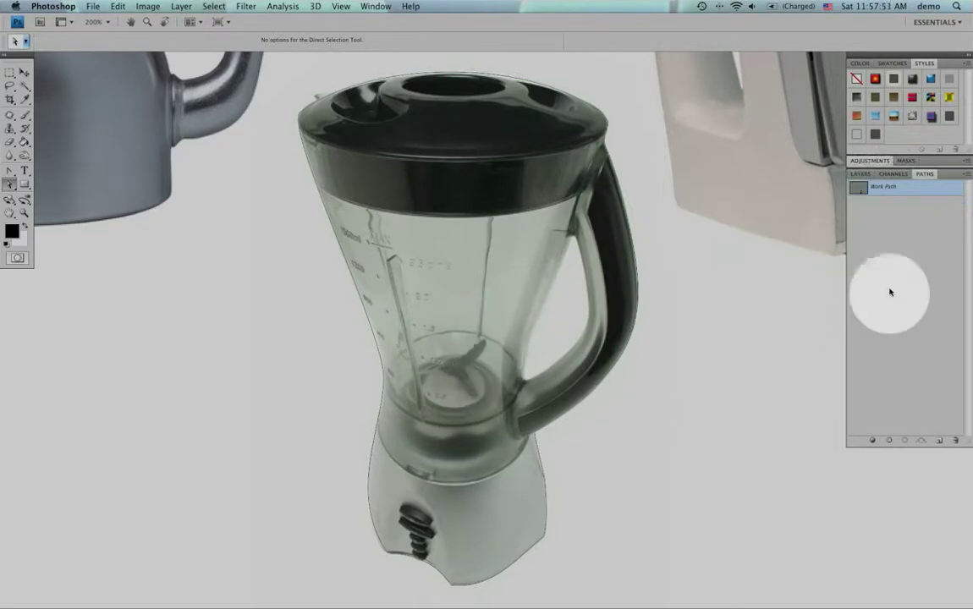
- Add a new Layer 1 and fill it with White at 100% opacity, hiding the photo
click(861, 174)
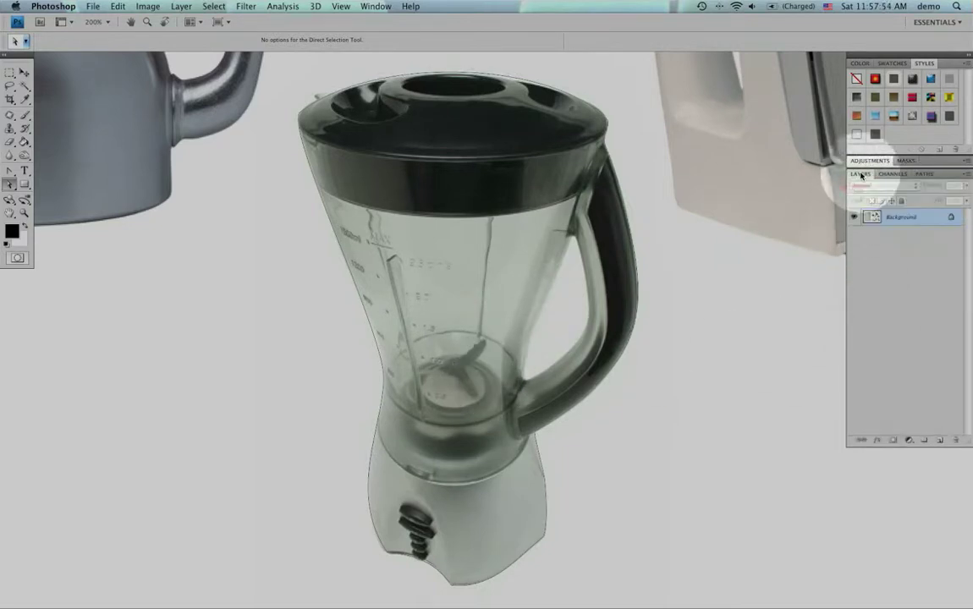
click(940, 443)
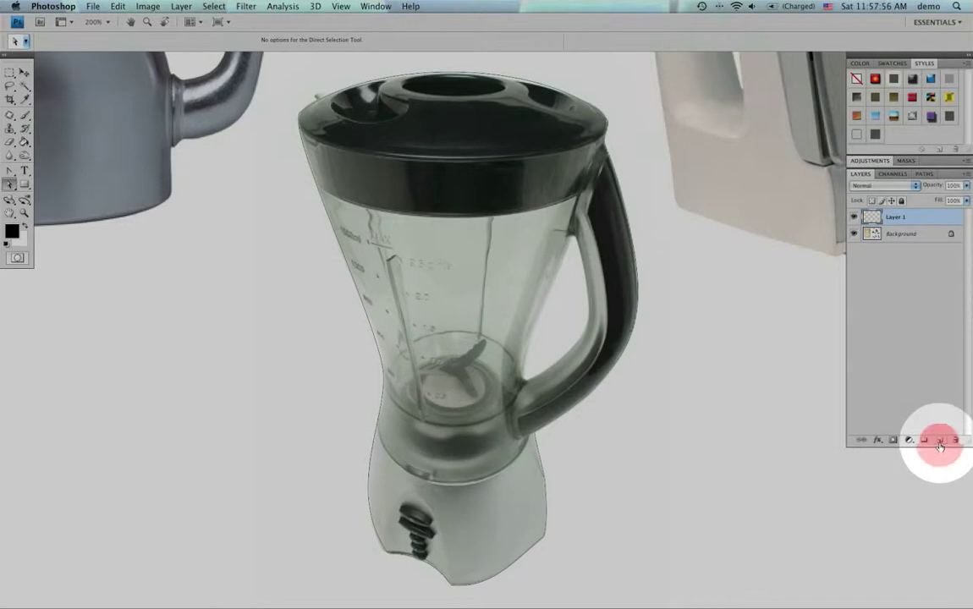
click(117, 6)
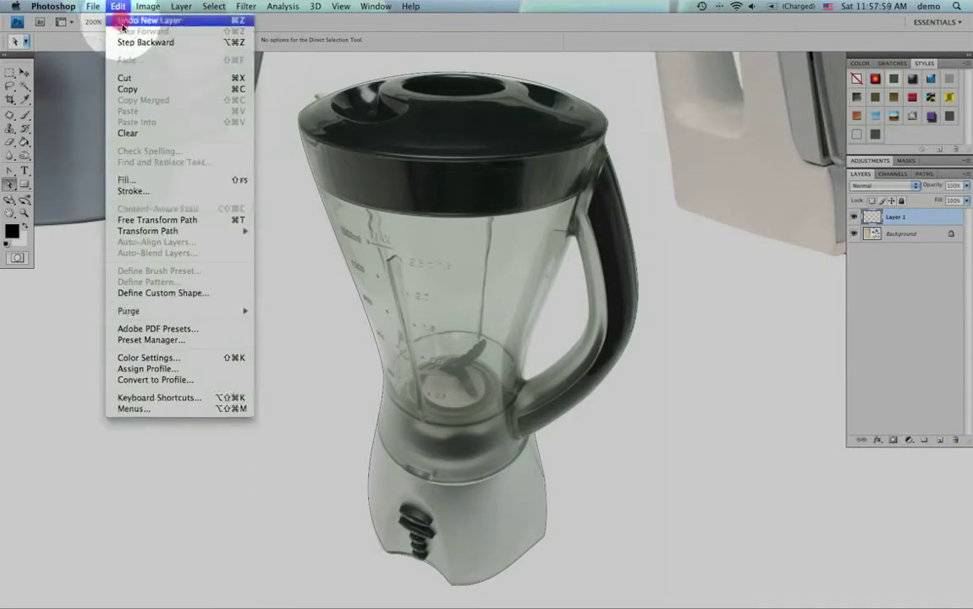
click(128, 177)
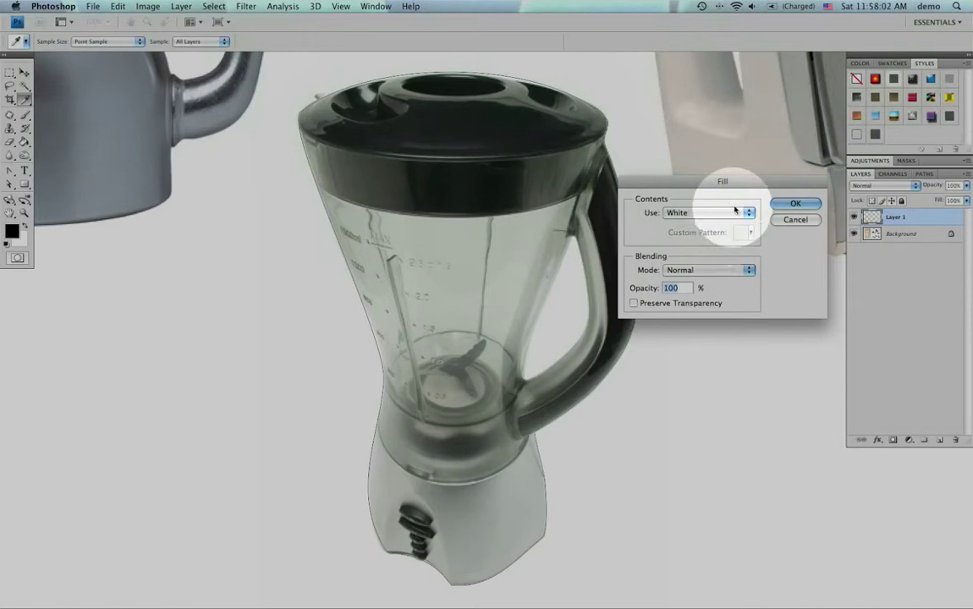
click(787, 205)
key(a)
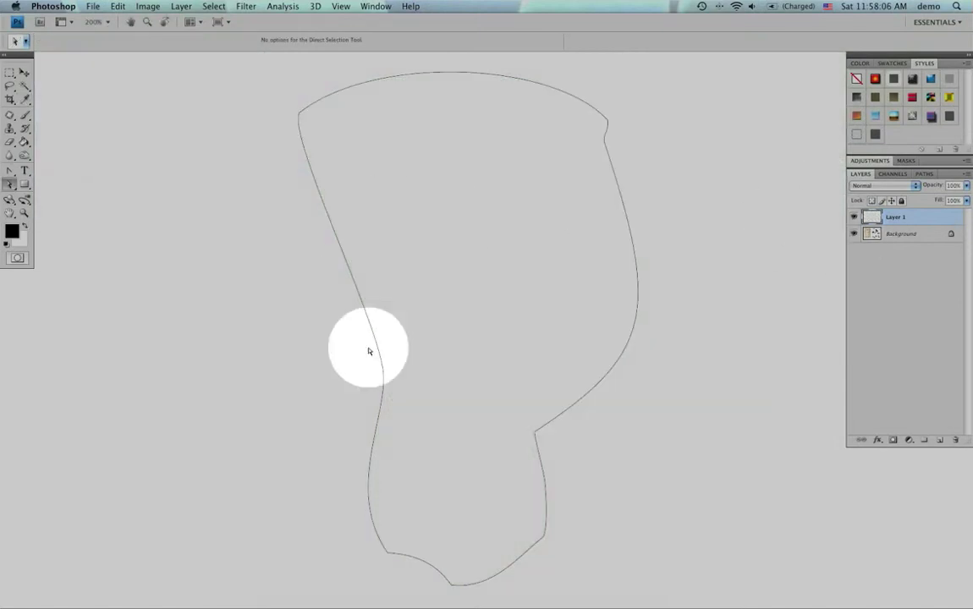